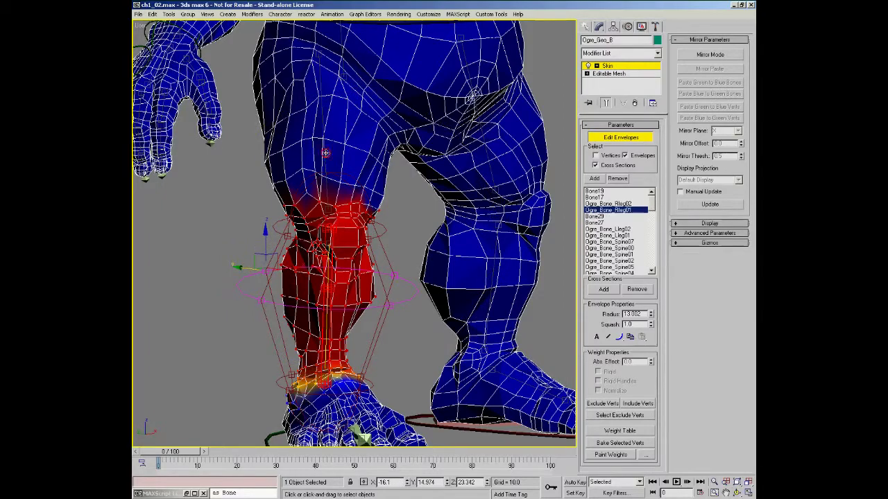
- Enlarge the outer envelope of Ogre_Bone_Rleg01 to a radius of about 9.6 at the knee and about 12.47 at the hip
middle_drag(377, 193, 376, 209)
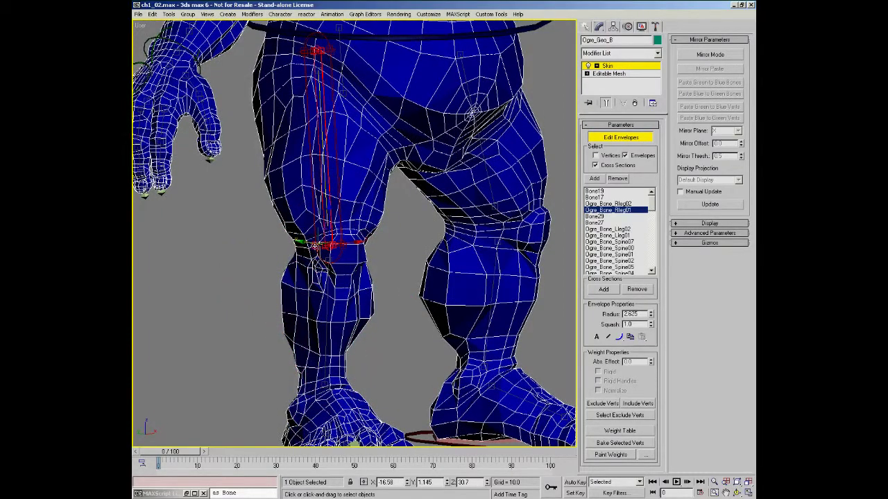
alt+middle_drag(343, 265, 364, 265)
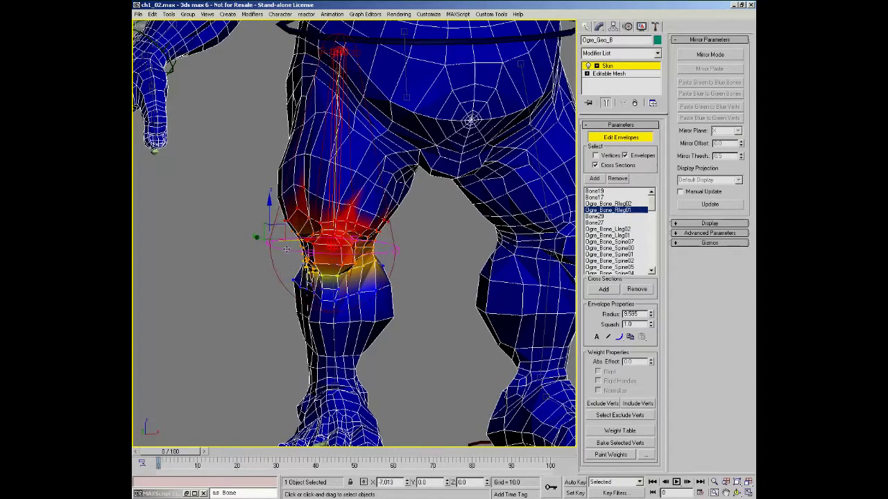
alt+middle_drag(292, 240, 339, 189)
click(340, 172)
alt+middle_drag(370, 224, 373, 214)
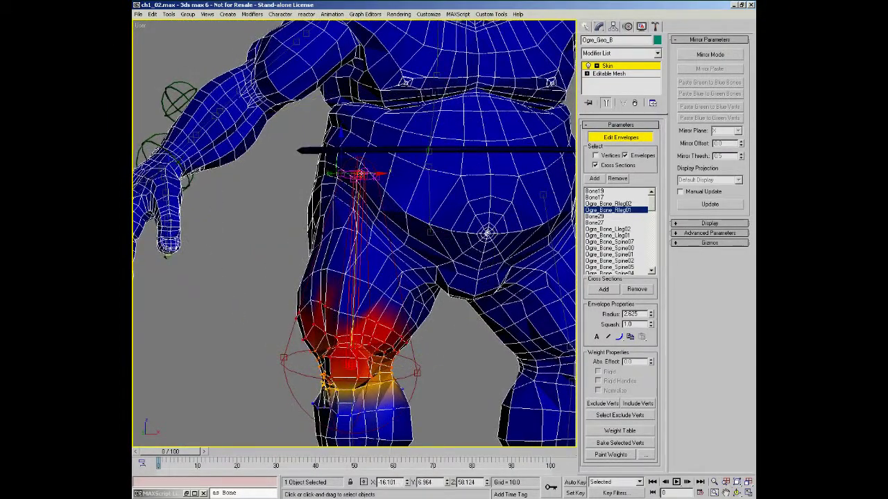
drag(327, 172, 300, 174)
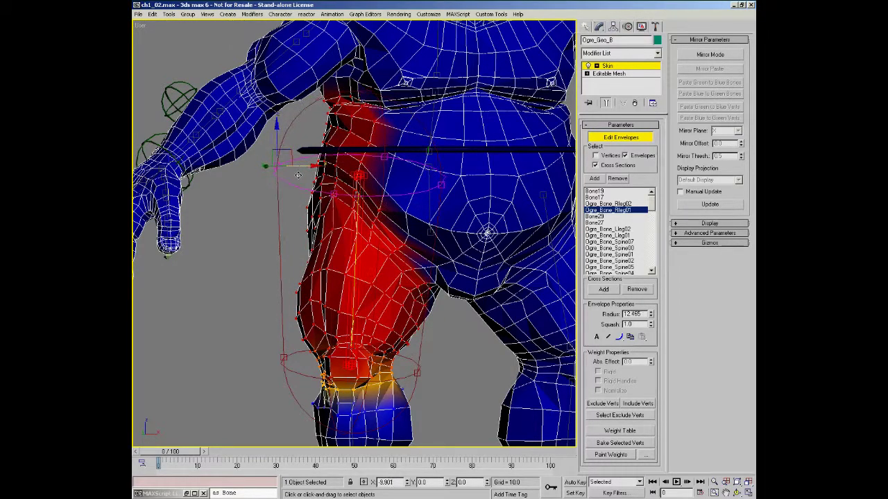
- Examine the right thigh bone's weight coverage from the side, front and back of the ogre
alt+middle_drag(328, 222, 406, 229)
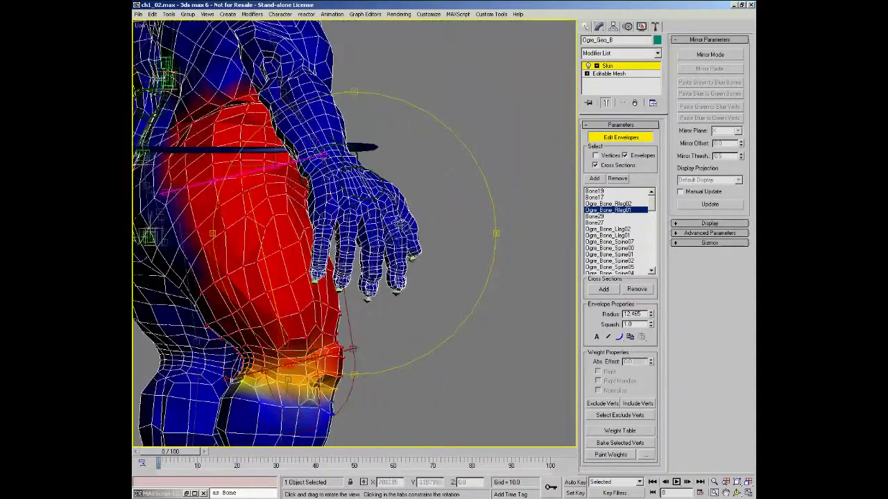
middle_drag(378, 267, 428, 171)
alt+middle_drag(333, 177, 236, 189)
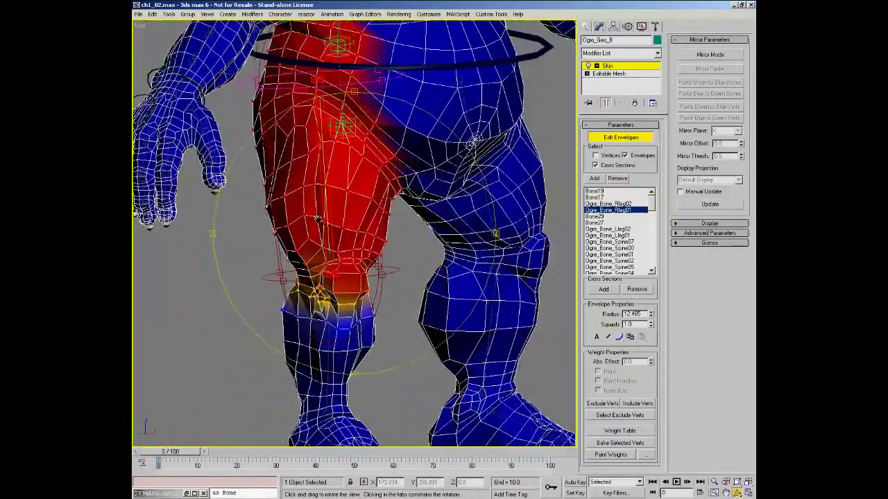
scroll(333, 194, down, 2)
alt+middle_drag(378, 195, 287, 181)
alt+middle_drag(343, 233, 437, 235)
alt+middle_drag(302, 193, 360, 211)
scroll(351, 197, up, 5)
alt+middle_drag(361, 211, 368, 160)
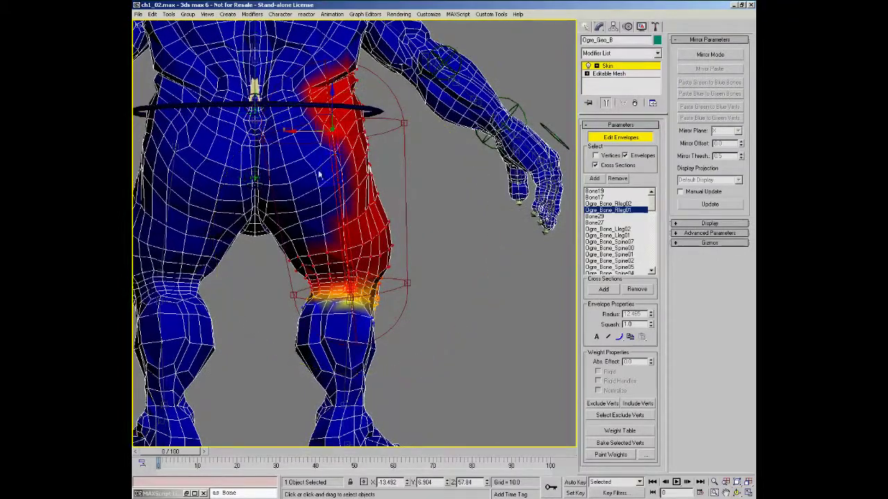
alt+middle_drag(360, 201, 227, 216)
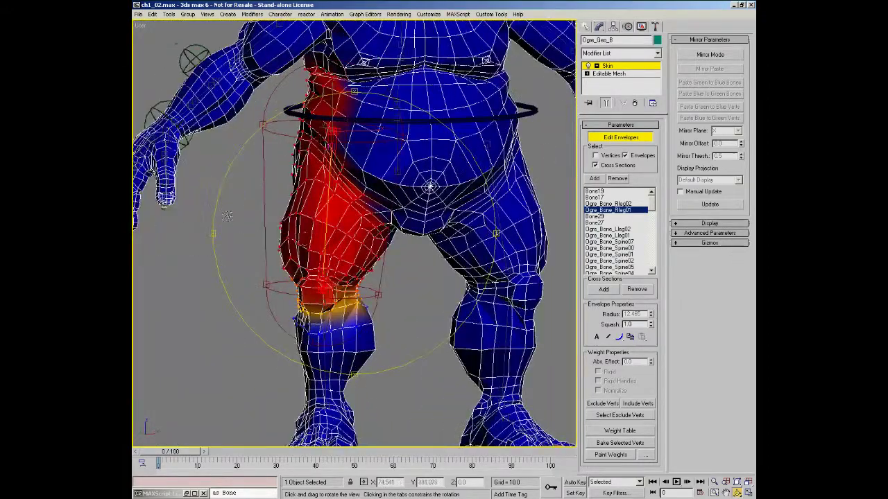
alt+middle_drag(353, 230, 349, 137)
alt+middle_drag(351, 208, 451, 164)
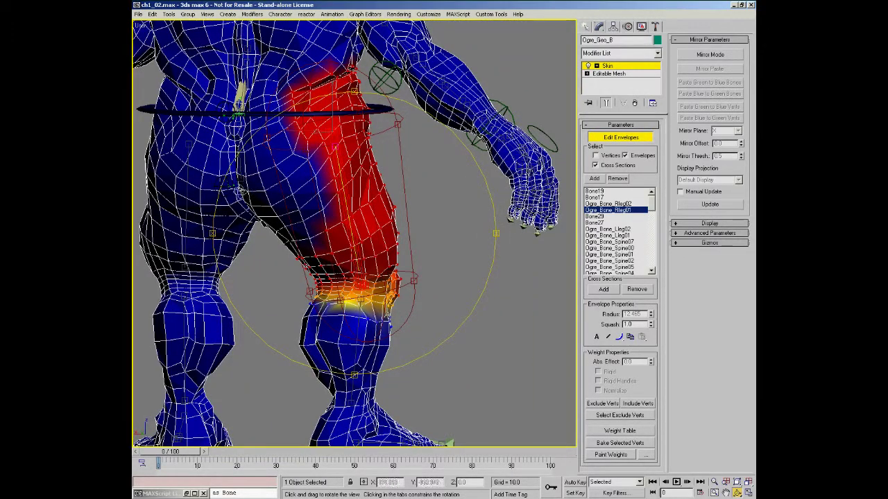
- Move the hip end of the right thigh envelope inward toward the buttock and enlarge its outer radius there to about 15.63
alt+middle_drag(356, 203, 368, 196)
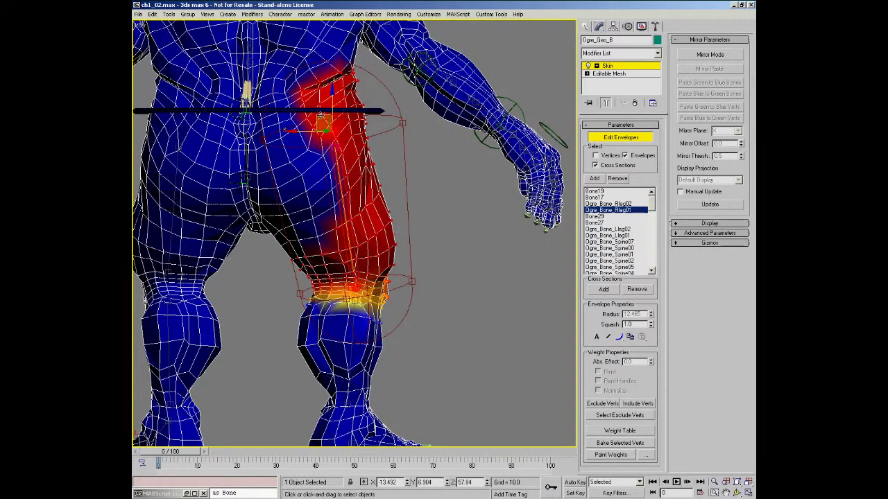
drag(307, 120, 296, 132)
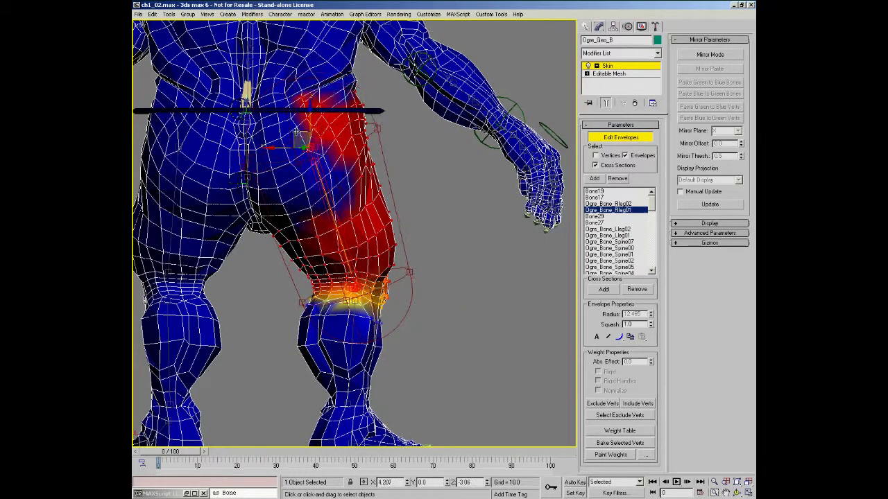
alt+middle_drag(296, 130, 288, 147)
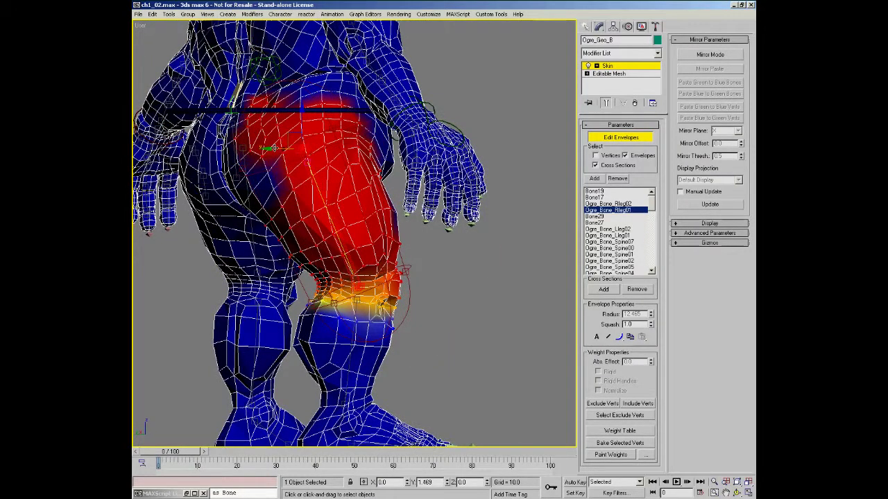
alt+middle_drag(316, 219, 373, 135)
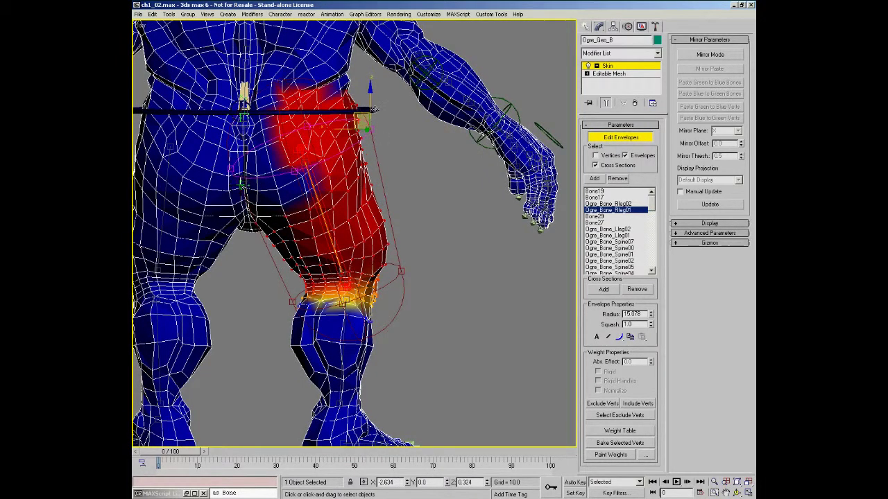
drag(377, 109, 379, 109)
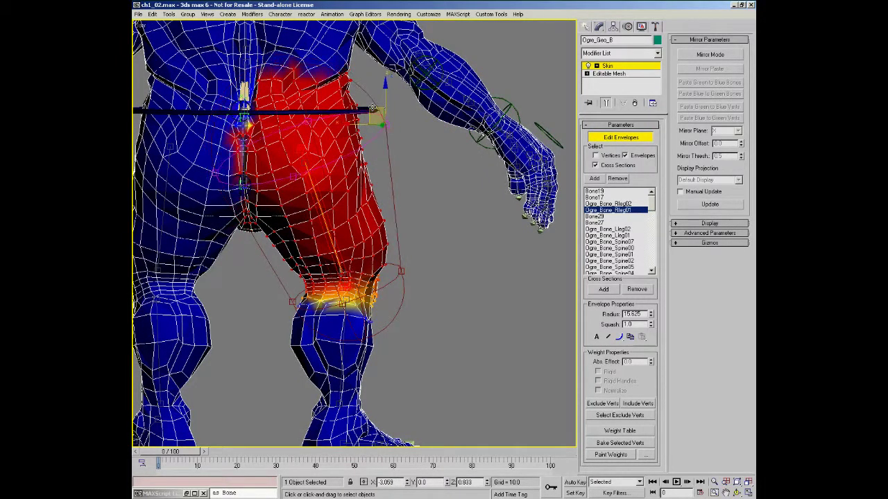
- Switch the reference coordinate system to Parent and shift the hip end of the right thigh envelope down toward the knee
alt+middle_drag(361, 139, 436, 202)
ctrl+alt+middle_drag(382, 213, 341, 210)
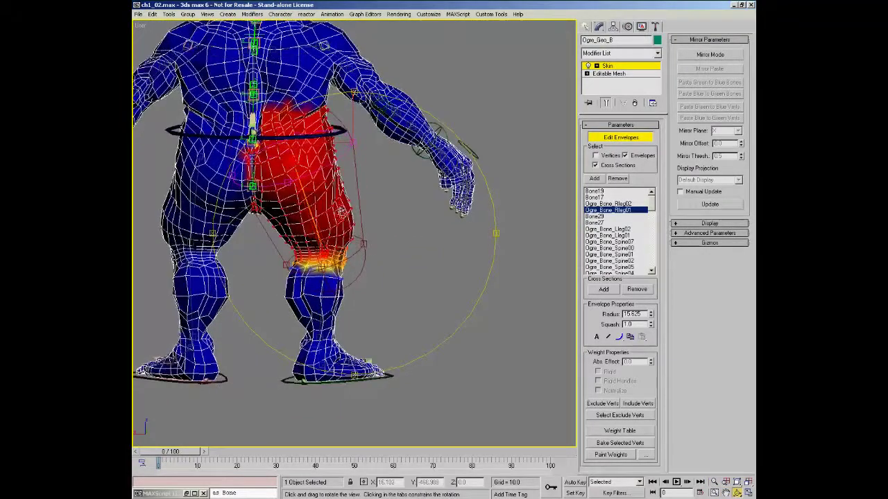
scroll(297, 166, up, 4)
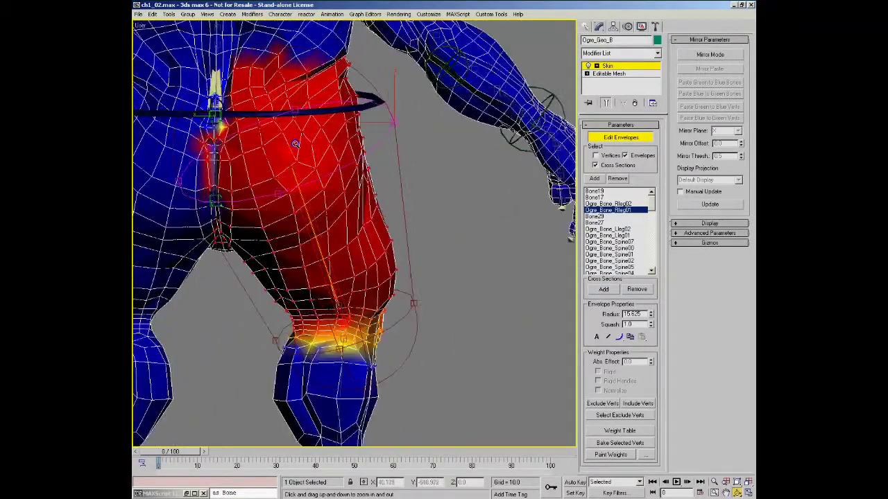
right_click(336, 216)
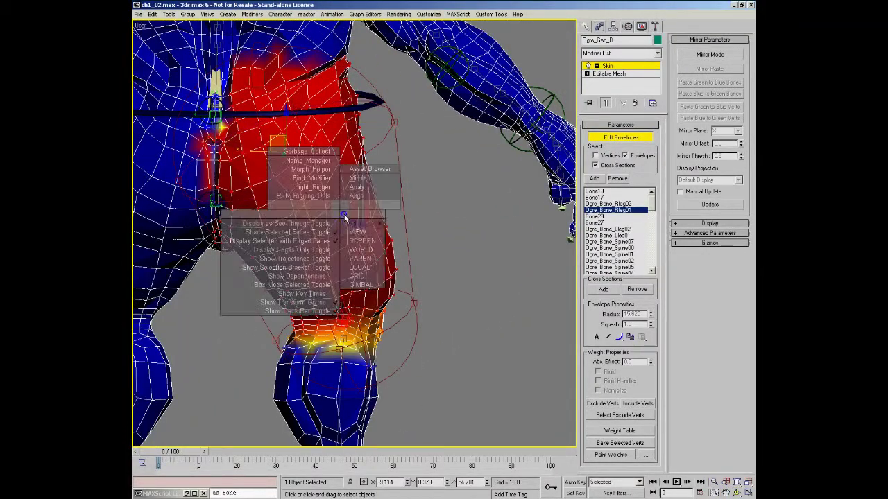
click(359, 260)
mouse_move(300, 186)
alt+middle_down()
mouse_move(339, 188)
mouse_move(285, 183)
alt+middle_up()
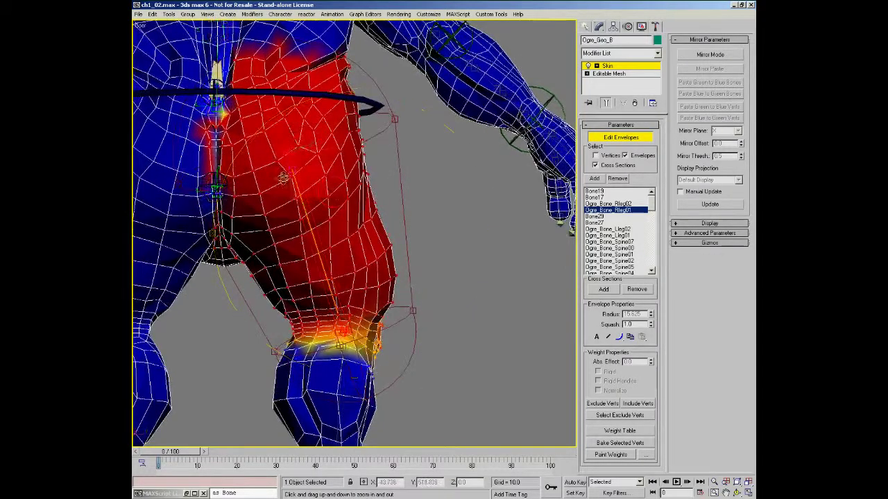
scroll(301, 180, up, 2)
drag(307, 163, 307, 182)
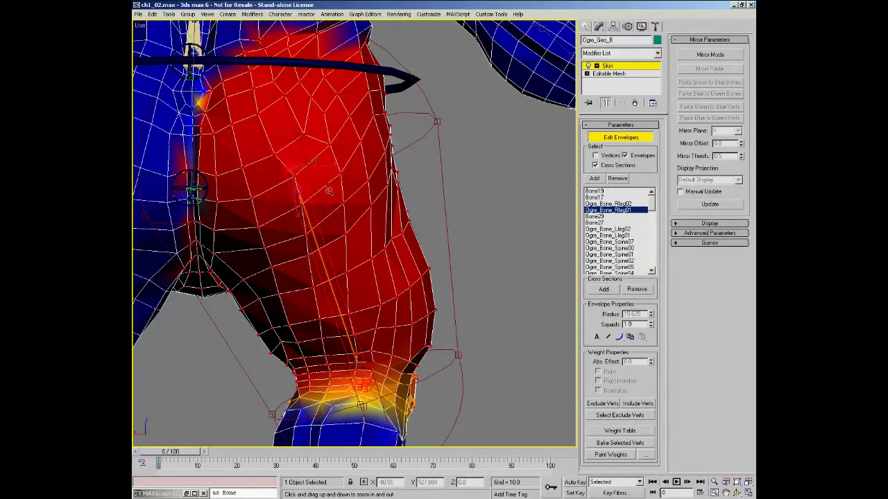
- Switch the reference coordinate system back to View and check the right thigh's weights from the side and front
scroll(330, 192, down, 3)
alt+middle_drag(329, 192, 258, 186)
alt+right_click(327, 210)
click(351, 233)
alt+middle_drag(340, 227, 321, 224)
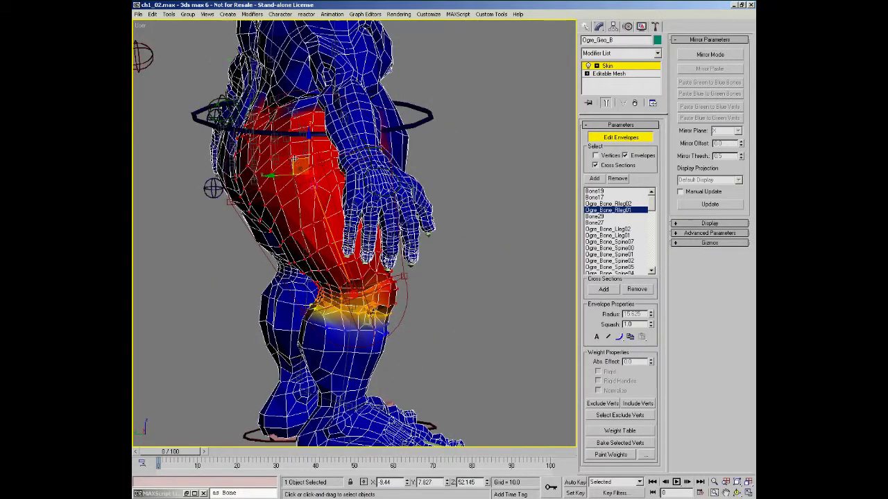
alt+middle_drag(329, 183, 401, 175)
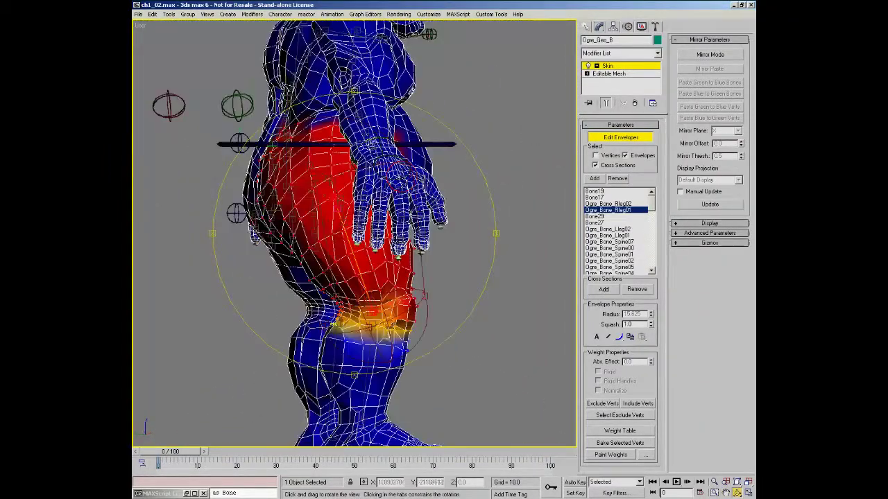
drag(496, 233, 345, 232)
middle_drag(342, 337, 333, 267)
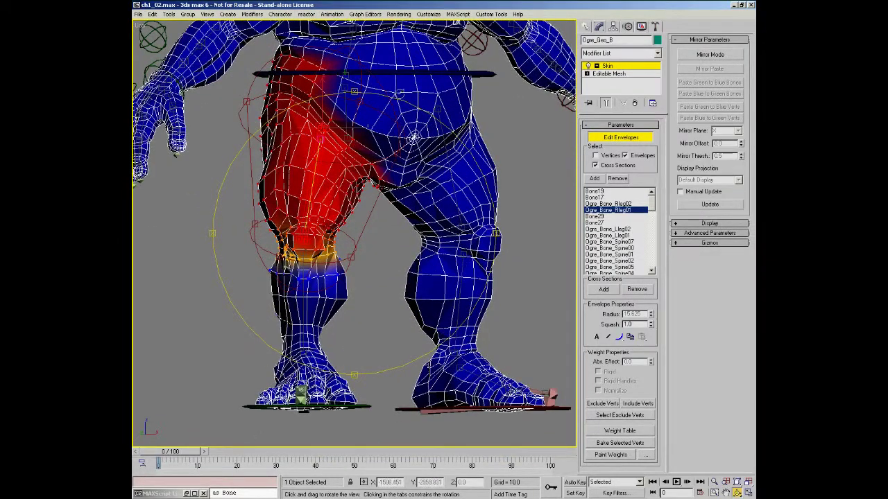
- Select the pelvis bone Ogre_Bone_Spine07 and look at its envelope and weights
right_click(346, 109)
click(347, 107)
key(ctrl+r)
drag(376, 182, 352, 178)
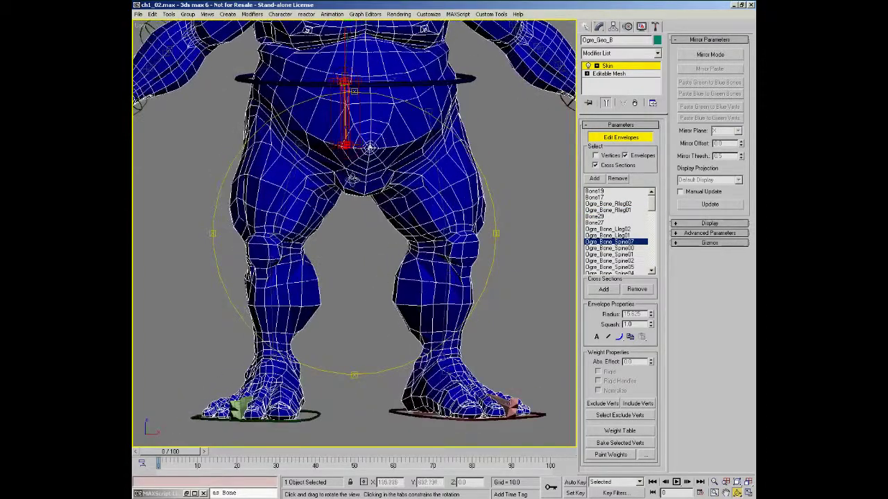
drag(371, 214, 333, 222)
right_click(333, 222)
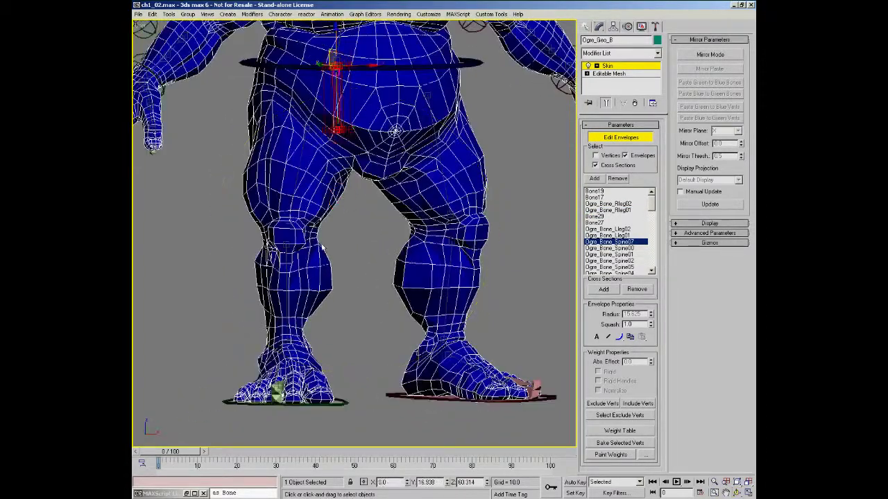
- Select the lower leg bone Ogre_Bone_Rleg02 and adjust the outer envelope radius at its knee end to about 8.78
click(287, 279)
drag(323, 227, 371, 228)
alt+middle_drag(371, 228, 316, 196)
scroll(298, 230, up, 3)
drag(293, 131, 392, 229)
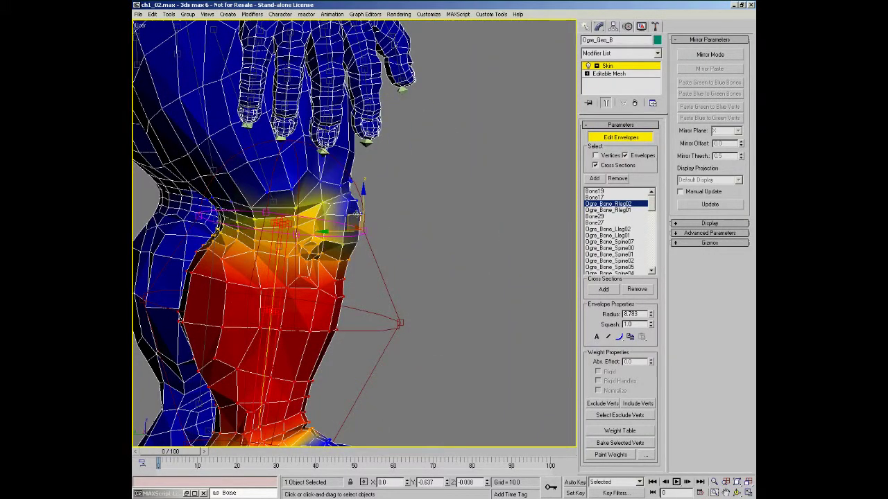
drag(330, 211, 354, 219)
- Select the thigh bone Ogre_Bone_Rleg01 again and extend its knee-end envelope to blend across the knee
right_click(312, 152)
click(317, 138)
key(ctrl+r)
key(alt+z)
drag(329, 214, 330, 235)
key(ctrl+r)
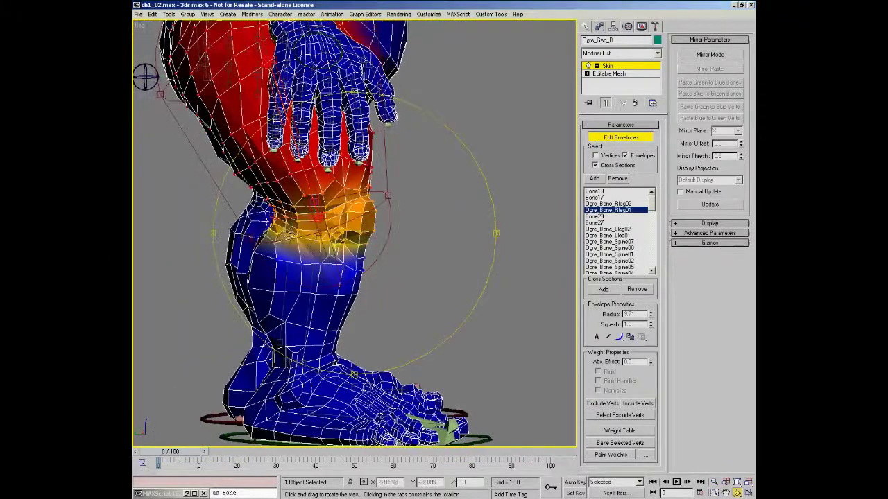
- Examine how the right thigh bone's weights fall off around the knee from several angles
drag(304, 265, 393, 279)
key(alt+z)
key(ctrl+p)
key(ctrl+r)
drag(389, 275, 208, 227)
key(ctrl+p)
key(ctrl+r)
right_click(305, 253)
middle_drag(382, 272, 358, 279)
alt+middle_drag(286, 214, 289, 238)
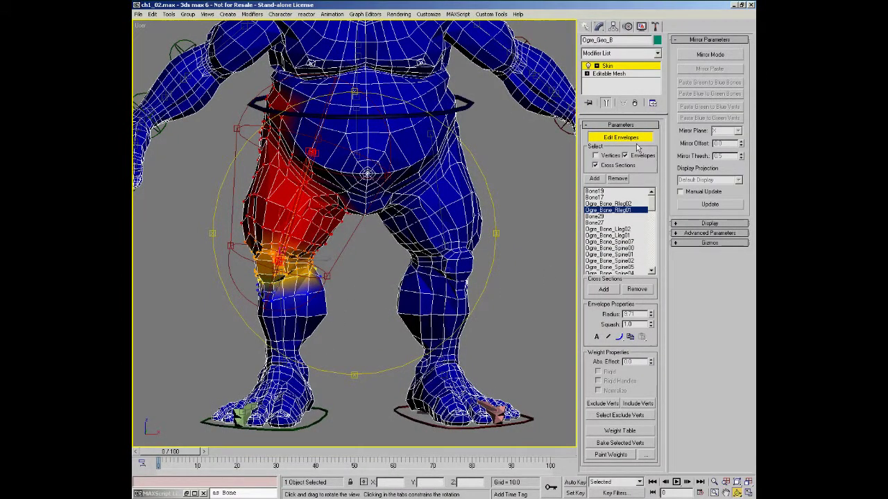
- Turn on Mirror Mode for the Skin modifier's envelopes
click(702, 60)
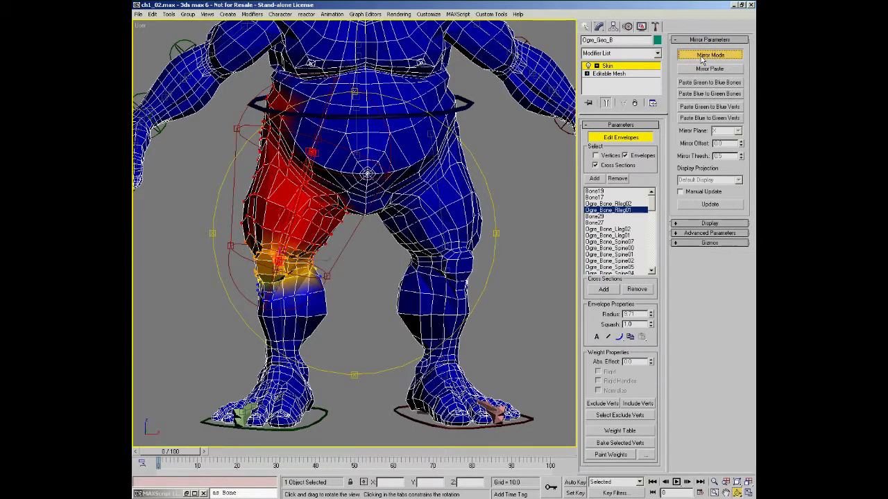
drag(388, 254, 350, 255)
alt+middle_drag(349, 254, 316, 282)
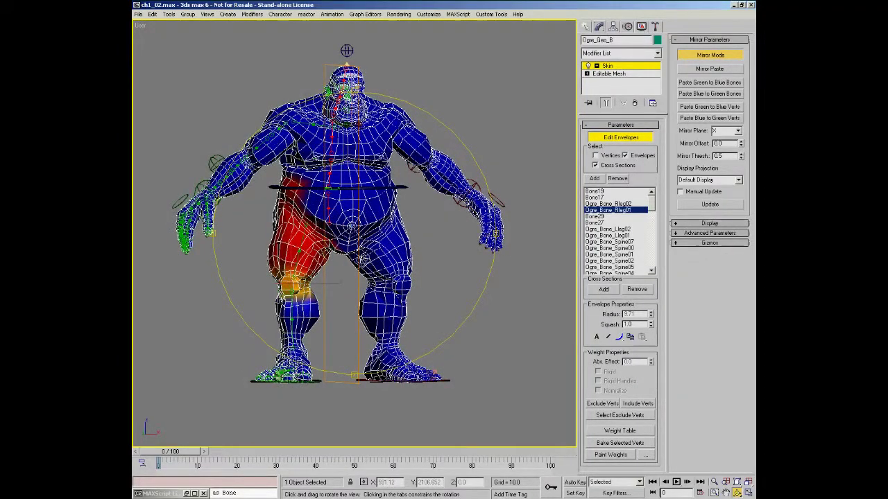
- Examine the mirror plane's placement and the colour-coded bones and vertices on both sides of the ogre
mouse_move(338, 261)
alt+middle_down()
mouse_move(451, 263)
mouse_move(346, 269)
alt+middle_up()
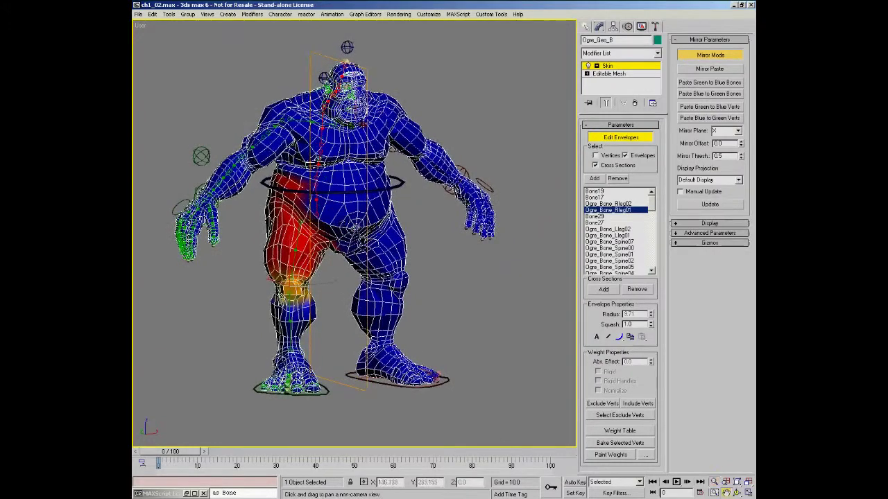
mouse_move(355, 227)
middle_down()
mouse_move(368, 253)
mouse_move(357, 241)
middle_up()
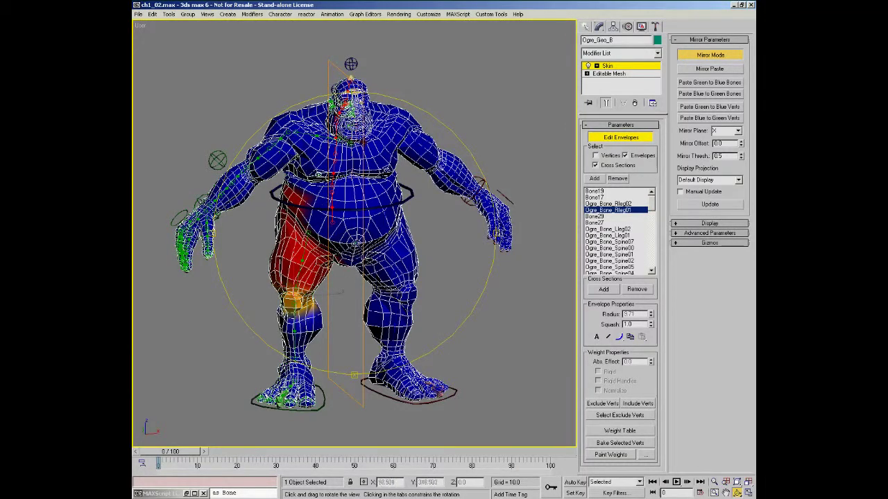
alt+middle_drag(362, 227, 347, 240)
drag(347, 241, 340, 267)
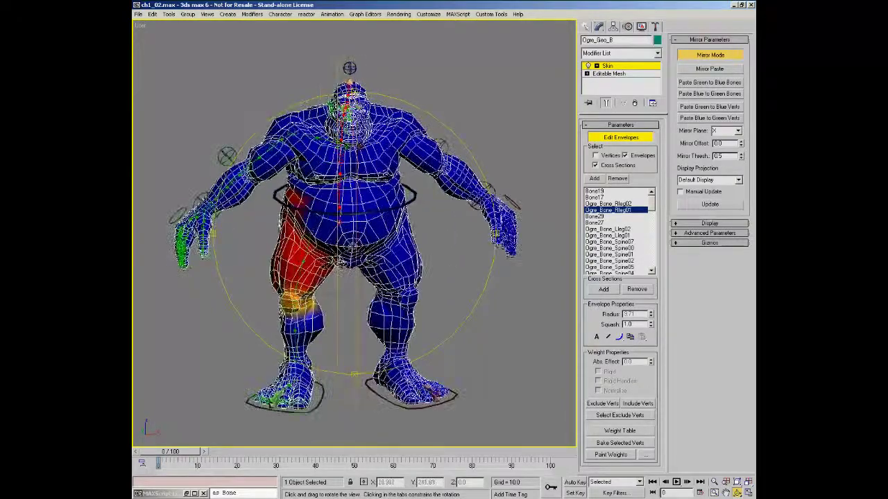
mouse_move(375, 279)
middle_down()
mouse_move(364, 264)
mouse_move(375, 263)
middle_up()
drag(374, 263, 392, 264)
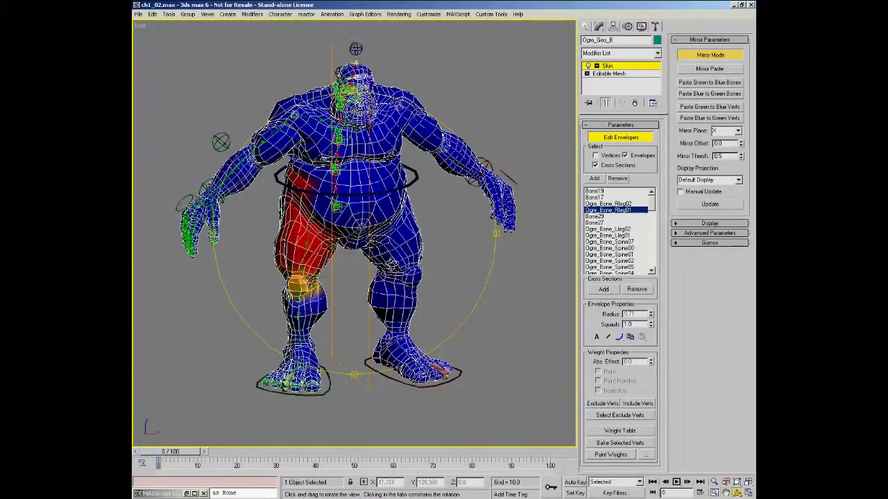
scroll(358, 331, up, 4)
drag(358, 323, 359, 241)
right_click(364, 252)
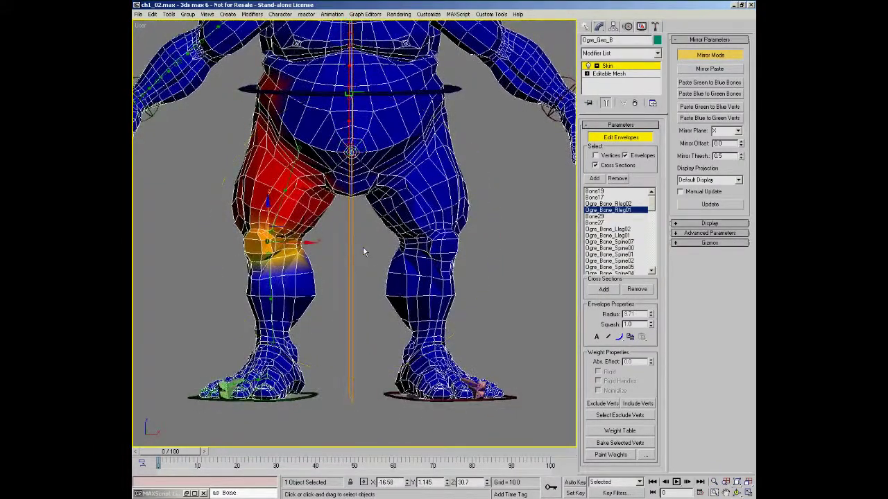
key(ctrl+r)
drag(303, 283, 297, 288)
drag(360, 211, 371, 202)
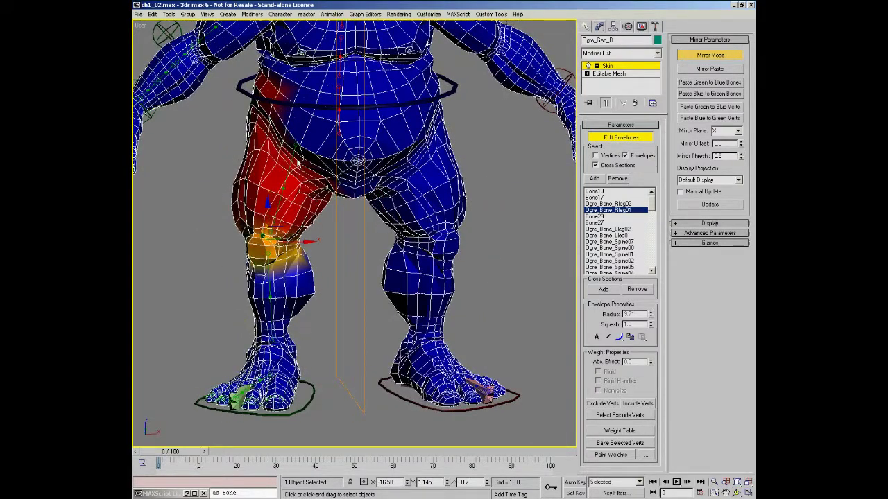
- Examine the green and blue bones of the two legs on either side of the mirror plane in wireframe
key(ctrl+r)
drag(278, 210, 336, 220)
drag(343, 220, 393, 195)
right_click(394, 195)
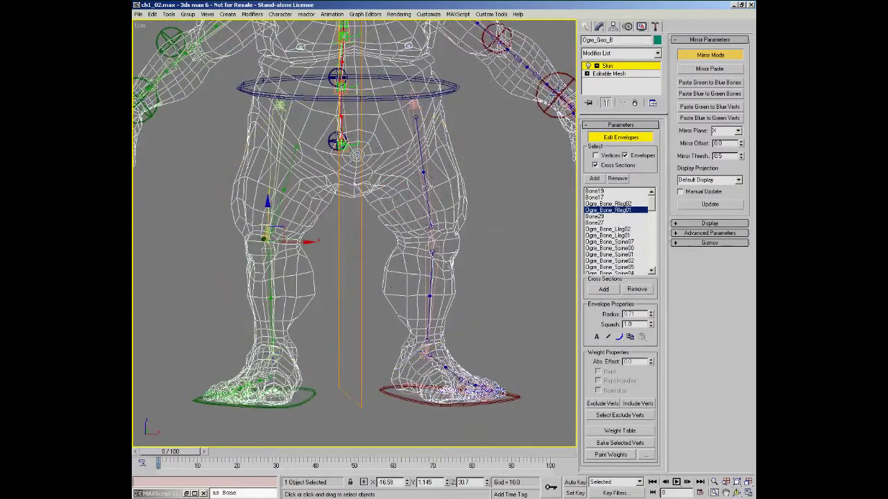
key(ctrl+r)
mouse_move(372, 226)
mouse_down()
mouse_move(401, 222)
mouse_move(388, 223)
mouse_up()
right_click(380, 221)
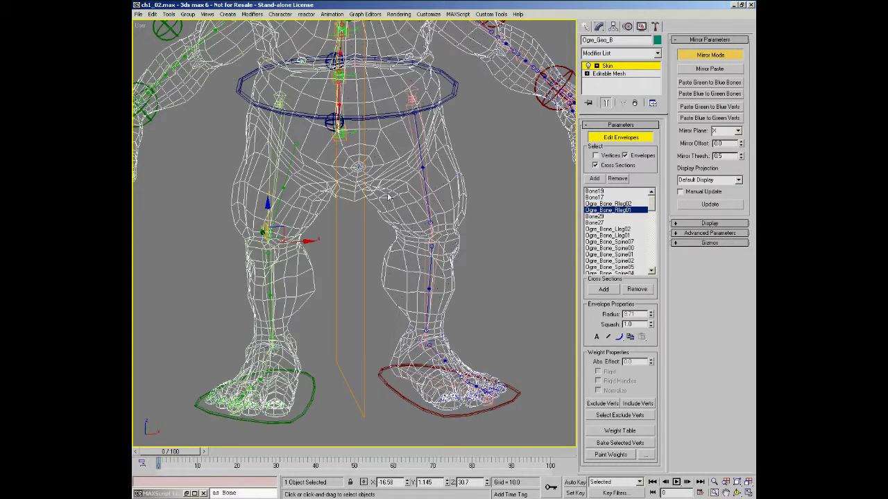
middle_drag(392, 194, 390, 225)
key(bracketleft)
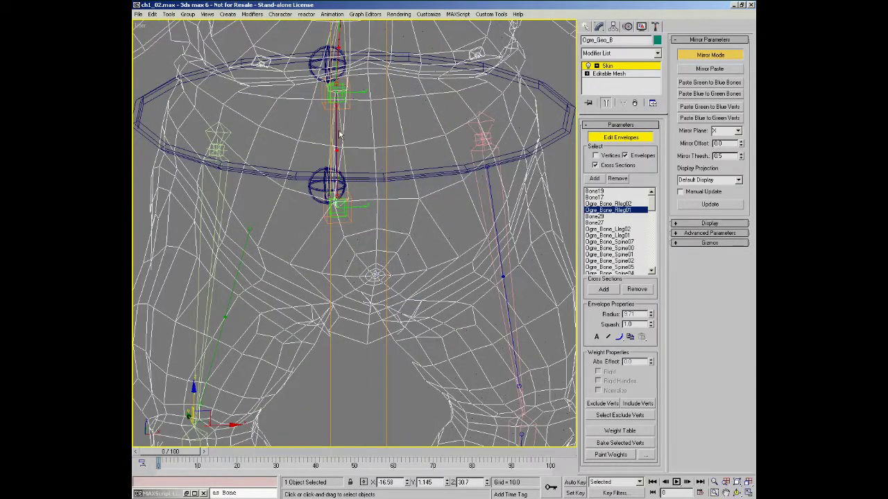
- Examine the colour-coded bones from the pelvis and spine up to the head, then along the whole ogre
key(ctrl+r)
scroll(341, 133, down, 8)
drag(341, 193, 335, 202)
middle_drag(369, 202, 371, 296)
scroll(333, 165, up, 6)
drag(333, 165, 327, 98)
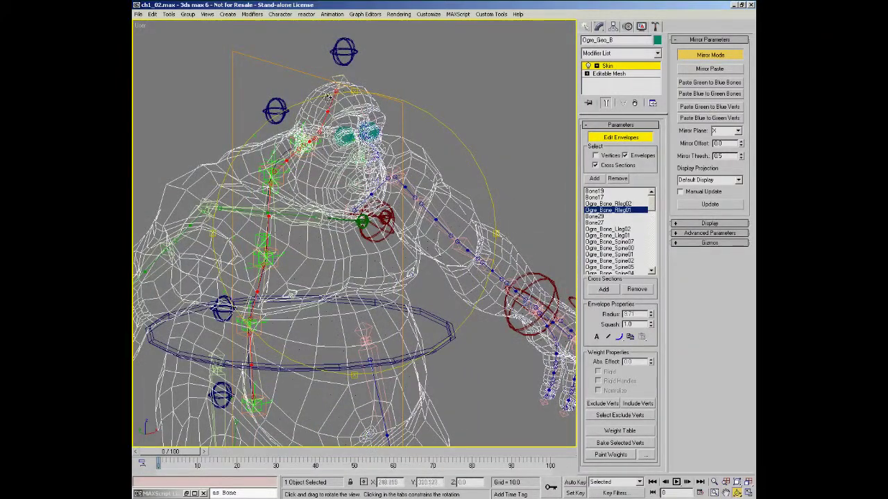
middle_drag(301, 334, 310, 194)
scroll(309, 194, down, 3)
drag(354, 238, 321, 247)
middle_drag(321, 246, 343, 187)
drag(258, 201, 292, 226)
middle_drag(291, 226, 352, 204)
drag(310, 204, 363, 191)
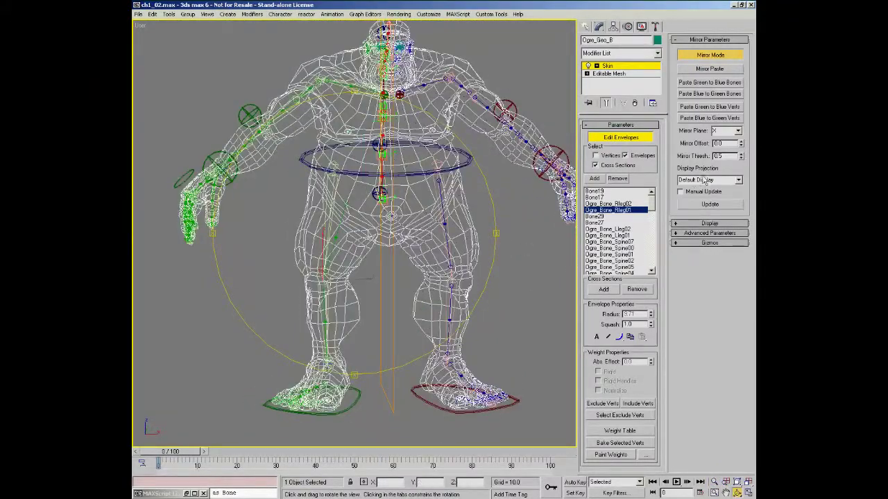
- Reset the mirror threshold to 0.0 and inspect how the leg bones and vertices are matched
right_click(741, 157)
mouse_move(395, 273)
mouse_down()
mouse_move(403, 267)
mouse_move(392, 289)
mouse_up()
scroll(392, 289, up, 3)
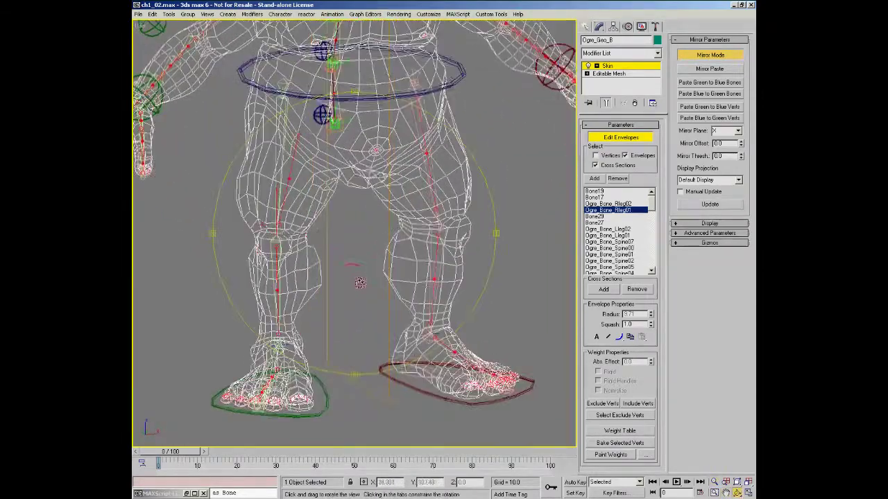
drag(368, 304, 342, 253)
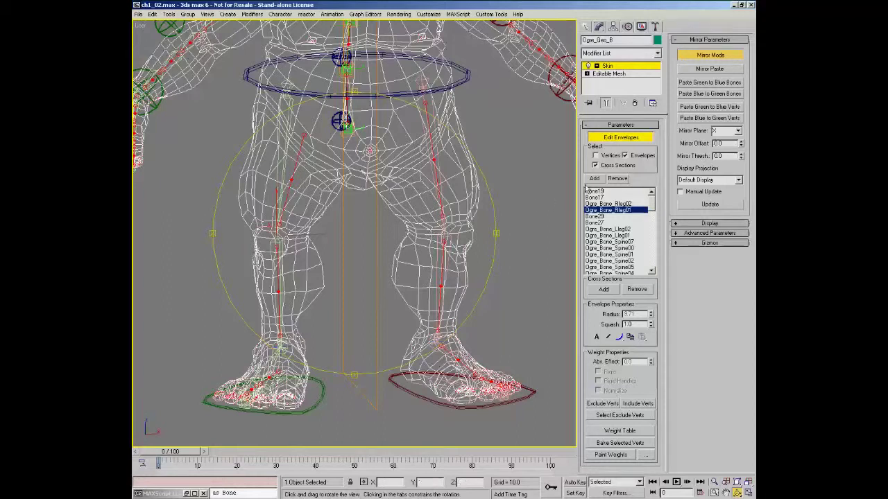
- Set the mirror threshold to 0.3
click(741, 155)
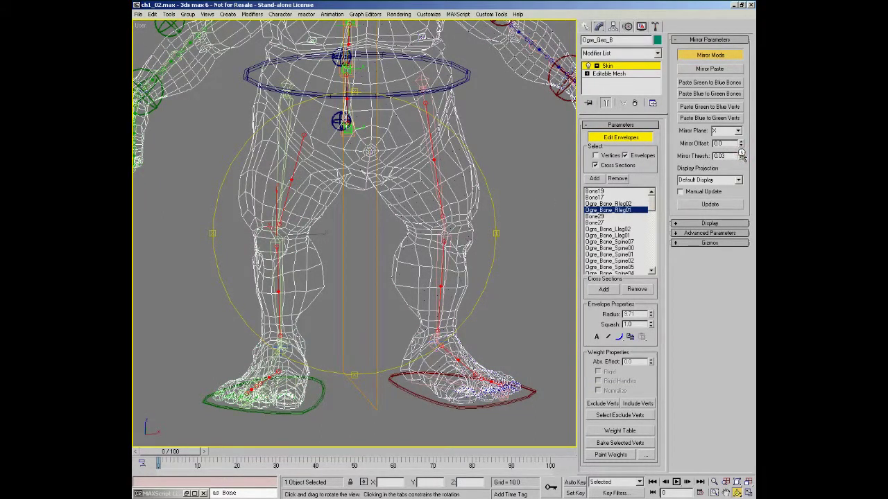
click(741, 154)
click(741, 155)
click(741, 155)
click(741, 155)
click(731, 156)
text(0.5)
key(Return)
- Examine the matching of bones and vertices on both sides of the ogre from several angles
drag(521, 245, 394, 297)
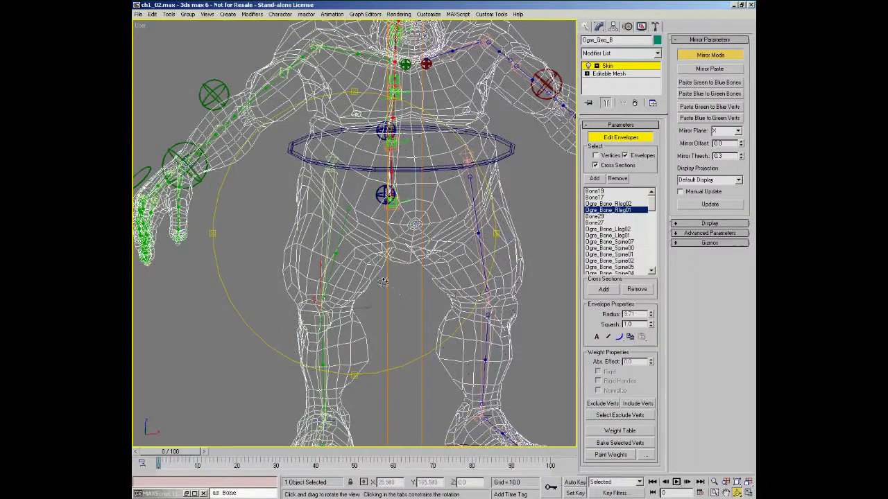
drag(339, 230, 372, 225)
drag(380, 271, 391, 247)
alt+middle_drag(391, 247, 350, 324)
drag(351, 324, 350, 305)
ctrl+alt+middle_drag(350, 305, 350, 298)
middle_drag(350, 310, 364, 263)
ctrl+alt+middle_drag(364, 264, 347, 276)
alt+middle_drag(362, 258, 348, 255)
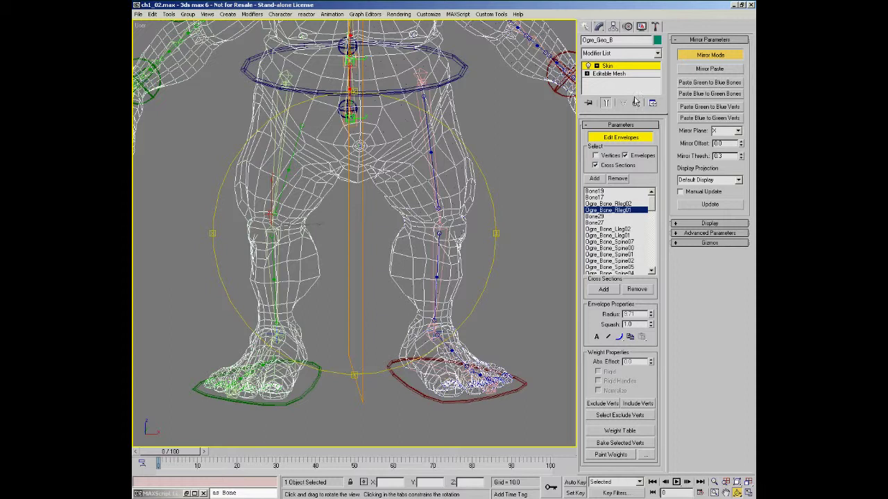
- Paste the green bones' envelopes onto the matching blue bones and inspect the other leg
click(287, 173)
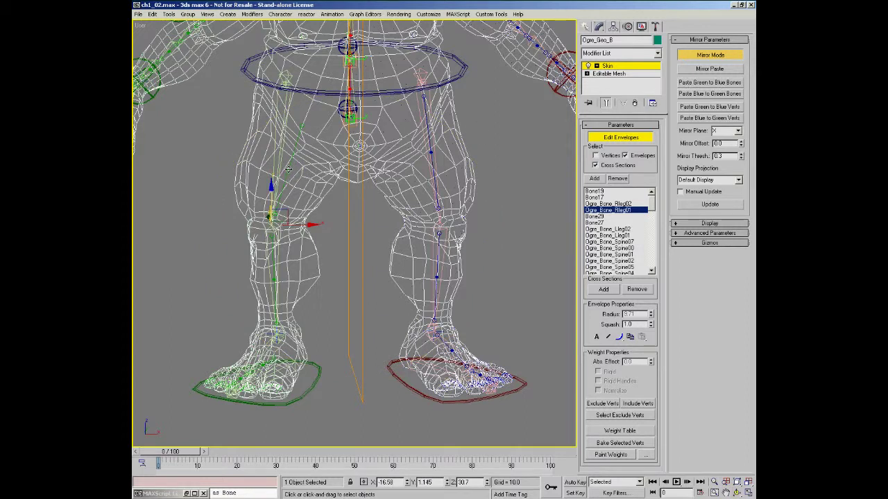
click(700, 84)
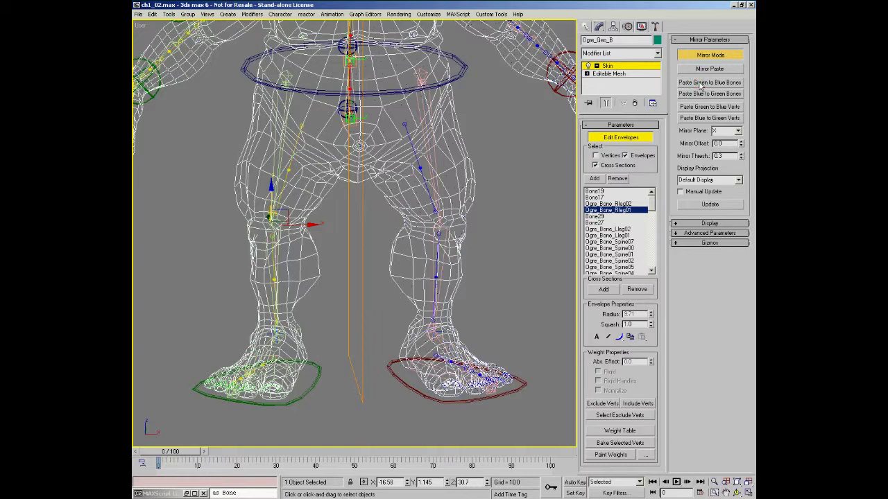
alt+middle_drag(447, 181, 342, 241)
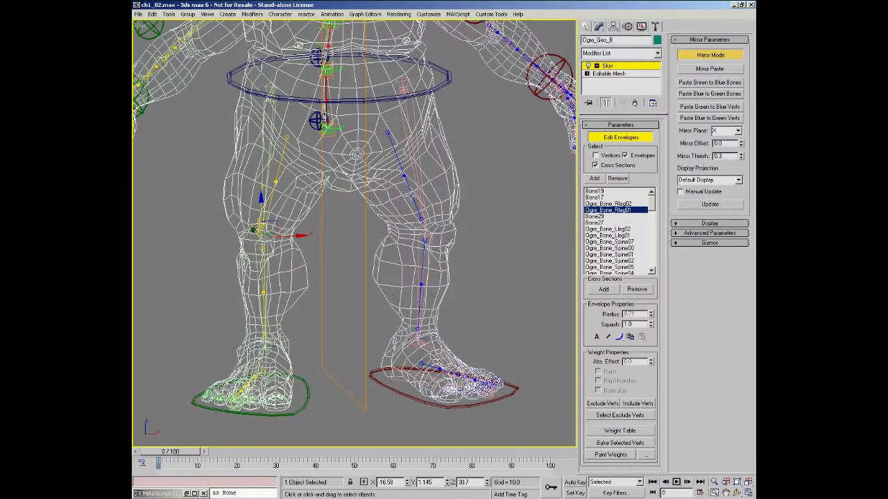
alt+middle_drag(458, 381, 404, 300)
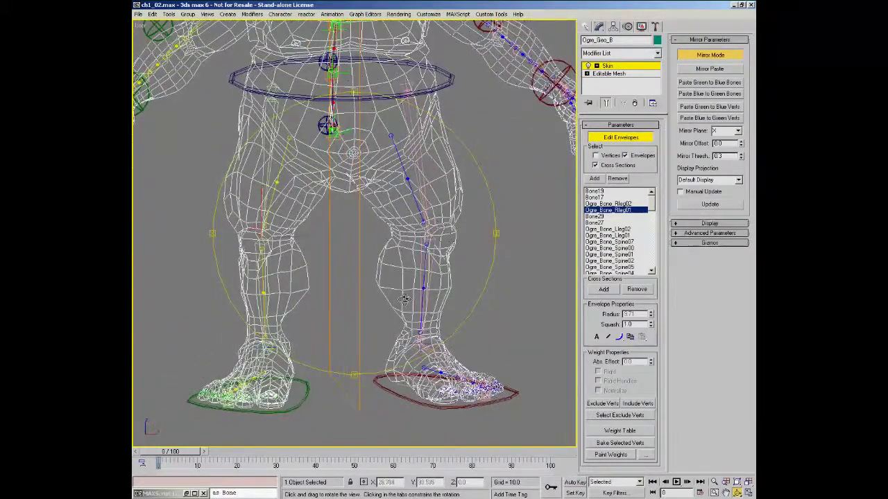
- Turn off Mirror Mode and compare the shin envelopes Ogre_Bone_Lleg02 and Ogre_Bone_Rleg02, plus the foot envelope Bone27
click(709, 56)
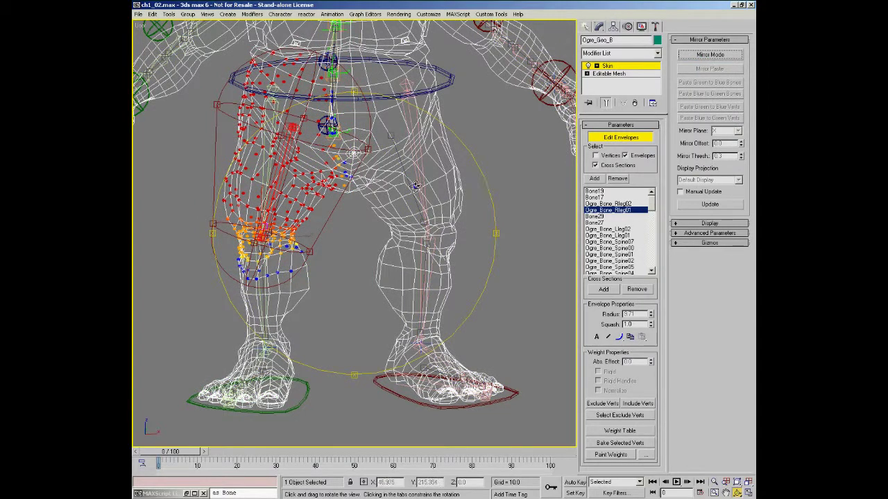
click(423, 281)
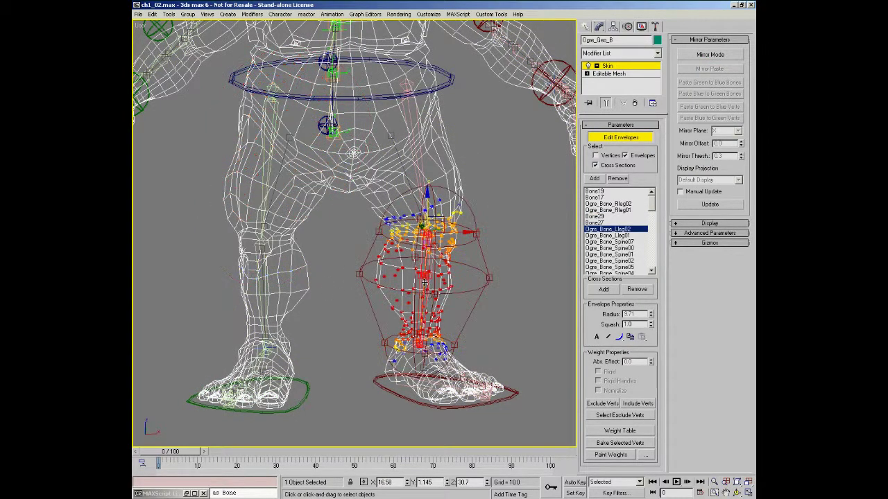
alt+middle_drag(426, 291, 391, 301)
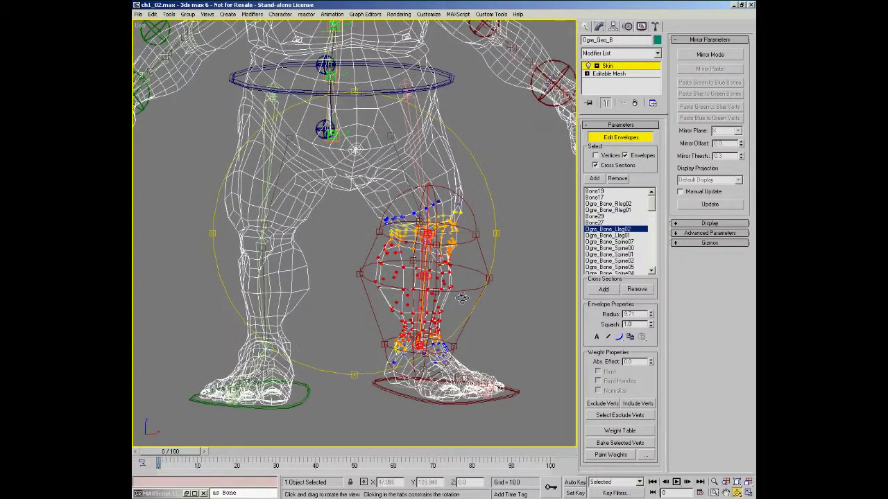
click(264, 283)
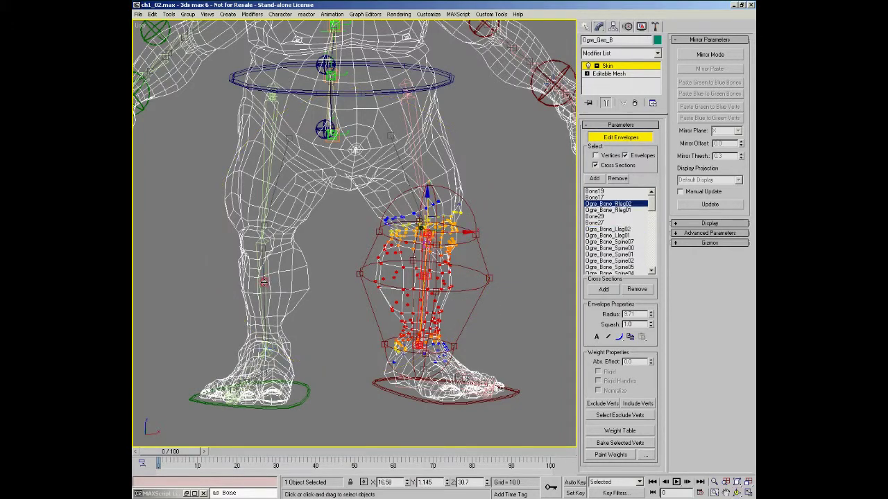
alt+middle_drag(398, 285, 307, 316)
click(419, 308)
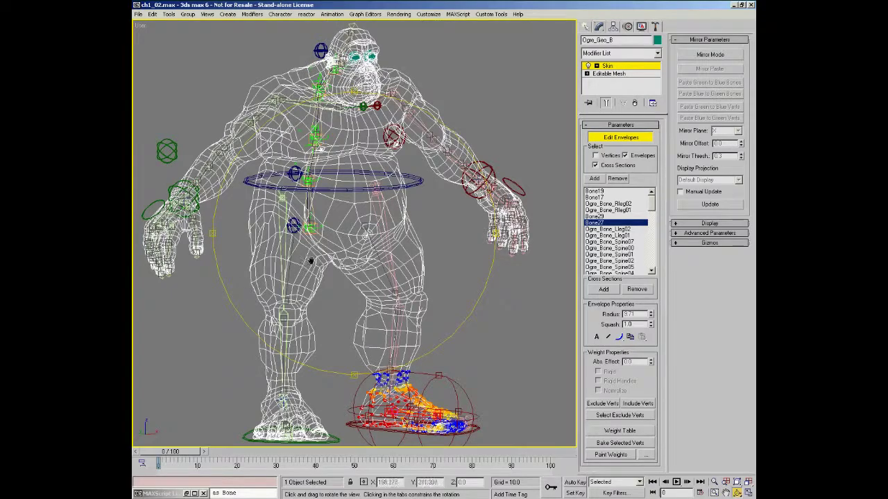
- Select the pelvis bone Ogre_Bone_Spine07, shade the mesh with its weight colours and show the ogre from its side
middle_drag(311, 259, 330, 224)
key(alt+z)
drag(375, 206, 378, 218)
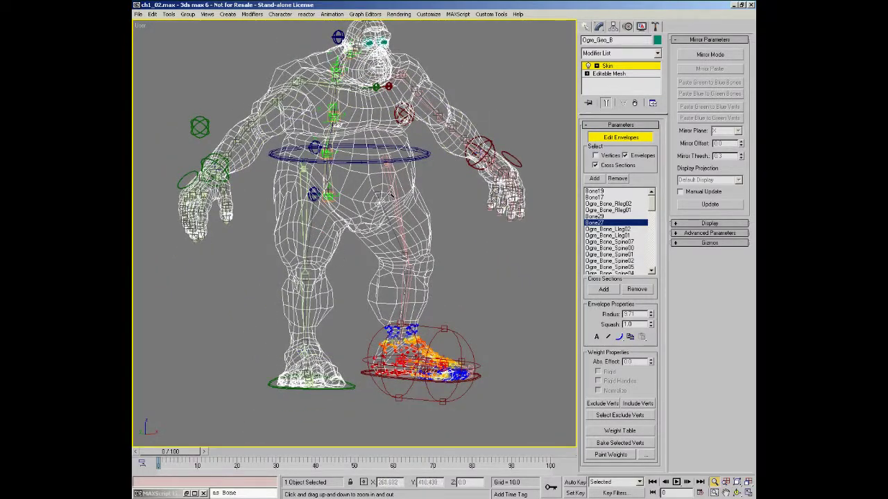
middle_drag(303, 205, 292, 235)
key(ctrl+r)
drag(378, 254, 352, 271)
key(alt+z)
drag(353, 312, 347, 220)
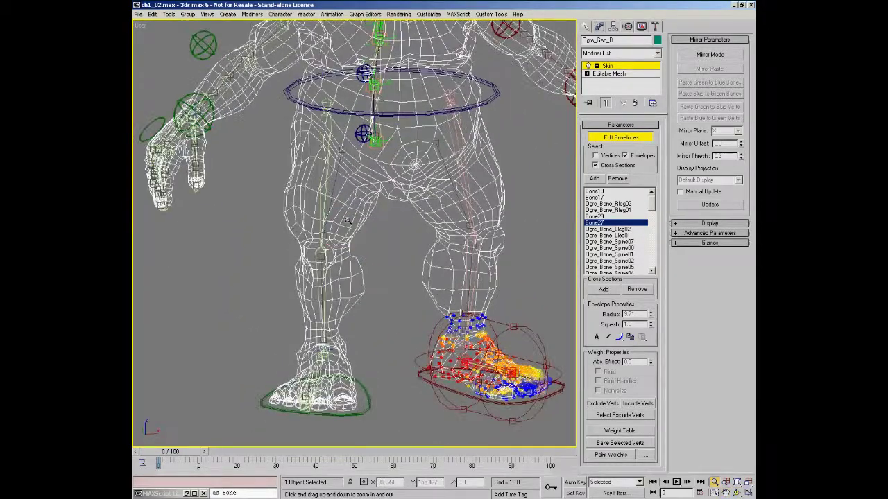
middle_drag(367, 151, 351, 238)
drag(351, 237, 380, 143)
right_click(381, 142)
click(361, 174)
alt+middle_drag(396, 196, 402, 257)
middle_drag(421, 206, 375, 217)
mouse_move(386, 237)
alt+middle_down()
mouse_move(389, 244)
mouse_move(337, 228)
mouse_move(374, 264)
mouse_move(359, 247)
alt+middle_up()
key(F3)
scroll(374, 265, up, 5)
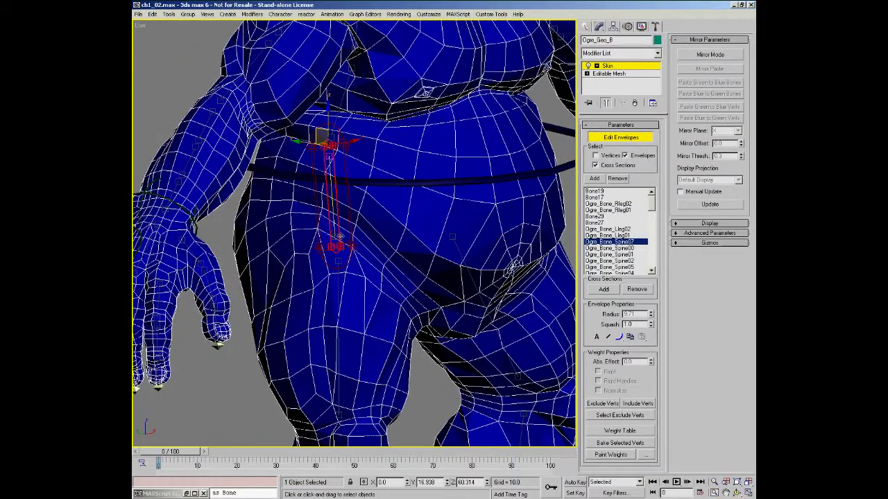
click(334, 240)
key(l)
ctrl+alt+middle_drag(339, 407, 338, 292)
middle_drag(326, 117, 326, 192)
- Try enlarging the lower cross section of the Ogre_Bone_Spine07 envelope to a radius of about 28.8, and undo it
click(292, 247)
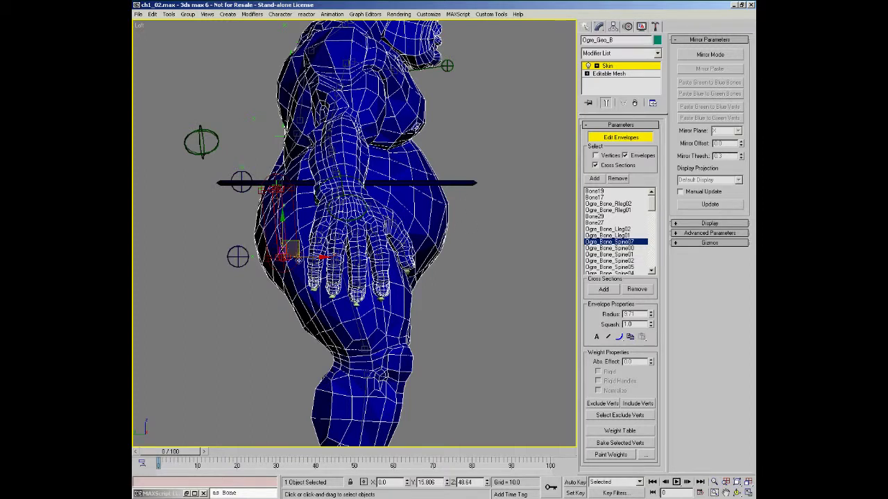
drag(292, 248, 465, 240)
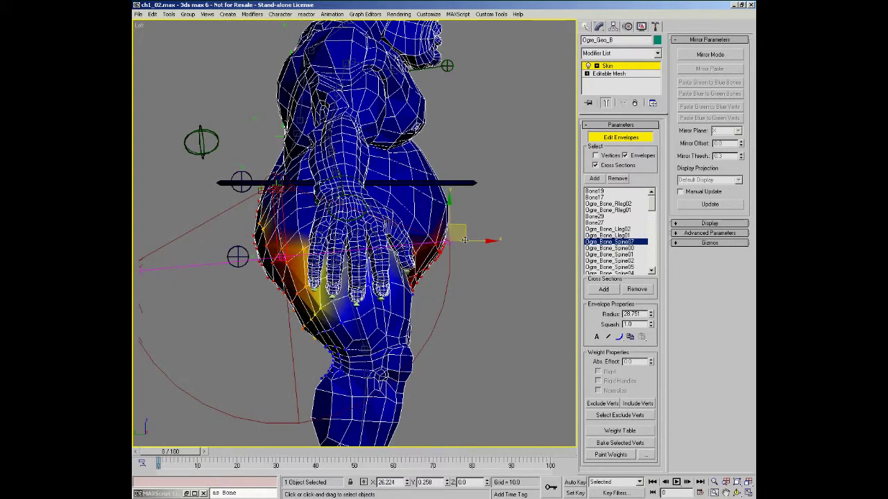
key(ctrl+z)
- Move the lower and upper ends of the Ogre_Bone_Spine07 envelope forward into the middle of the ogre's body
scroll(281, 249, up, 3)
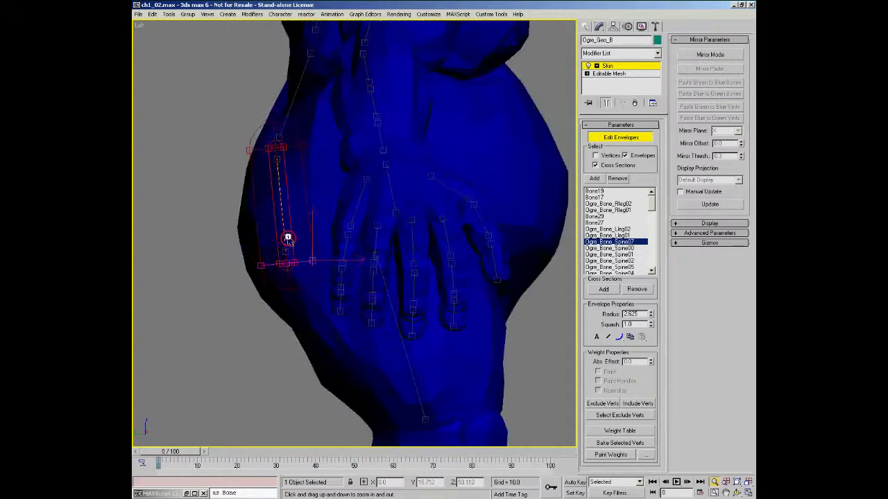
click(287, 263)
drag(313, 263, 423, 262)
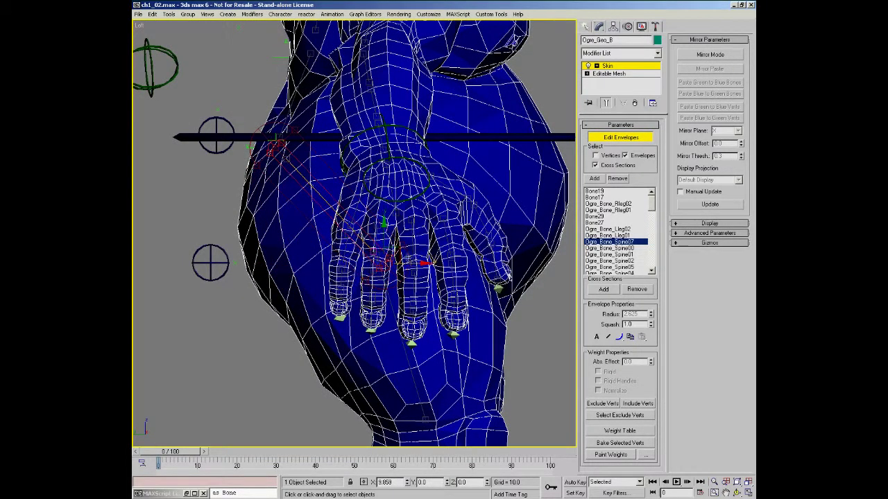
click(399, 154)
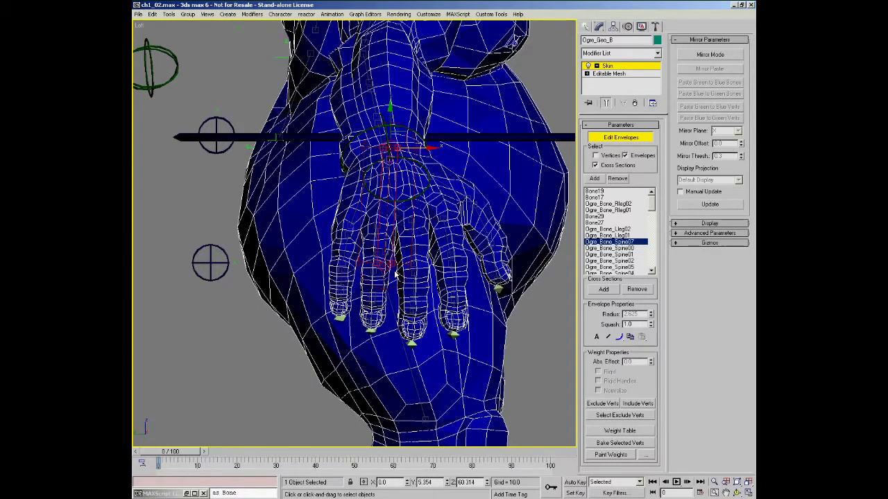
- Enlarge the pelvis envelope's lower cross section to a radius of about 14.3 and its upper one to about 18.3
mouse_move(416, 276)
alt+middle_down()
mouse_move(402, 234)
mouse_move(409, 263)
alt+middle_up()
click(423, 276)
drag(436, 258, 495, 262)
click(414, 149)
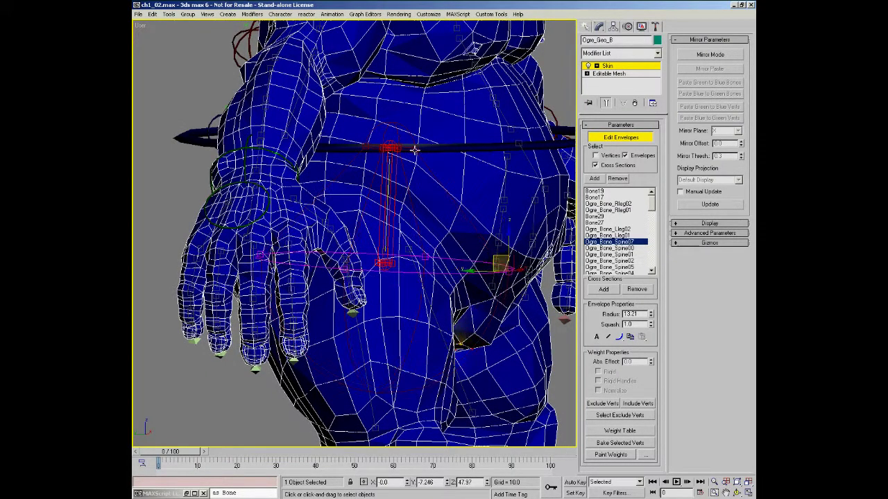
drag(429, 150, 563, 174)
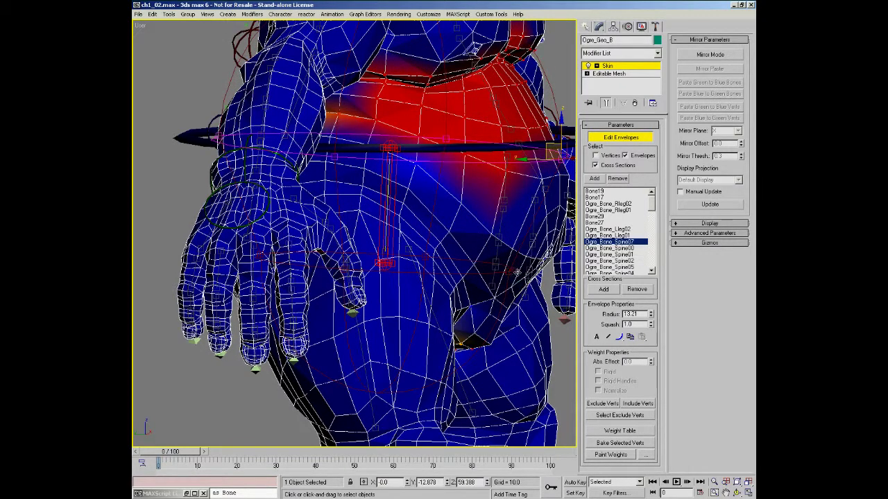
drag(516, 273, 519, 272)
- Add a cross section midway along the pelvis envelope and widen it to a radius of about 23.5
alt+middle_drag(417, 238, 400, 229)
right_click(394, 226)
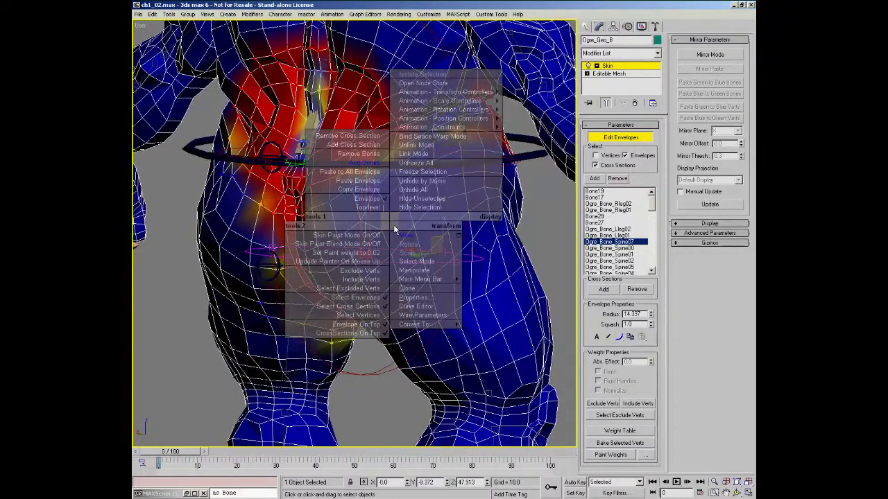
click(368, 144)
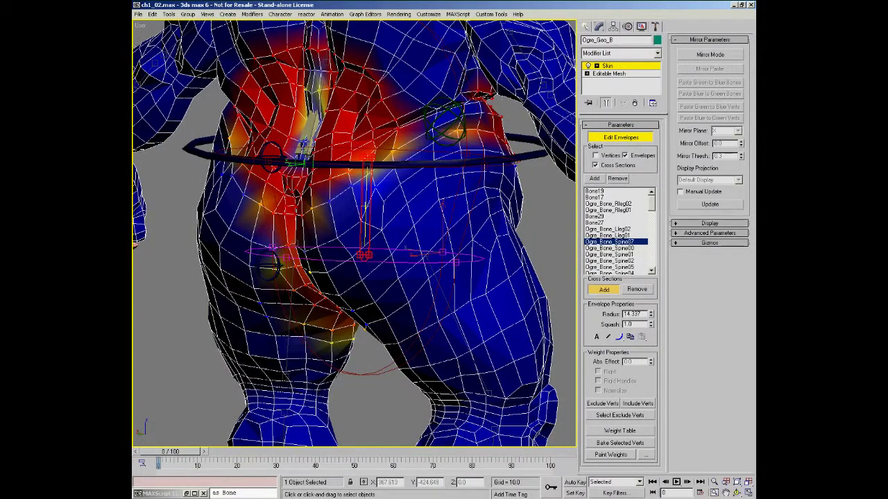
right_click(459, 219)
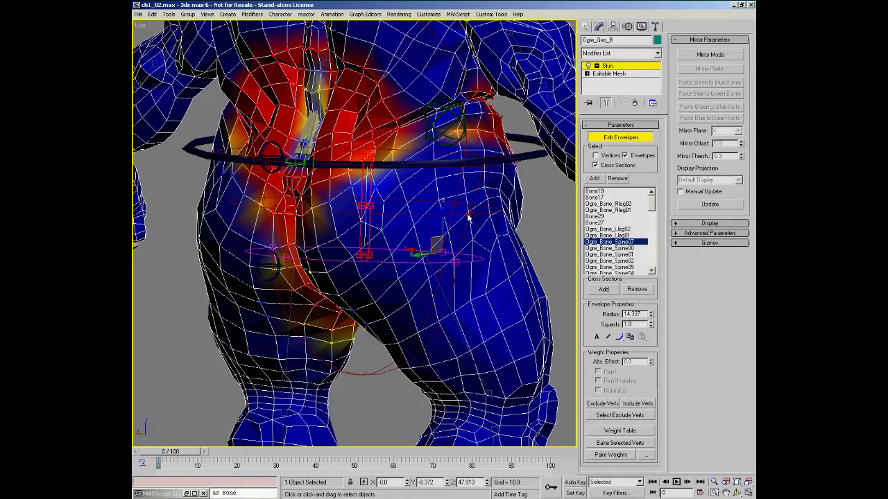
click(469, 216)
alt+middle_drag(376, 248, 409, 241)
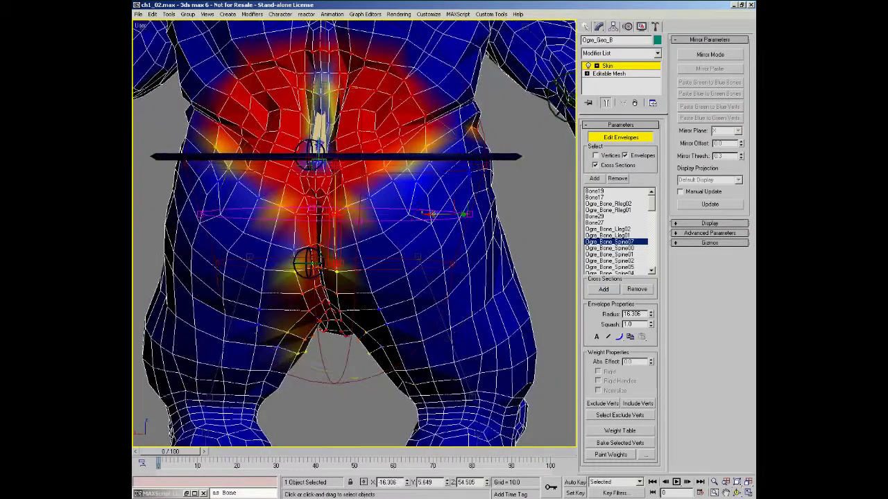
drag(465, 214, 494, 215)
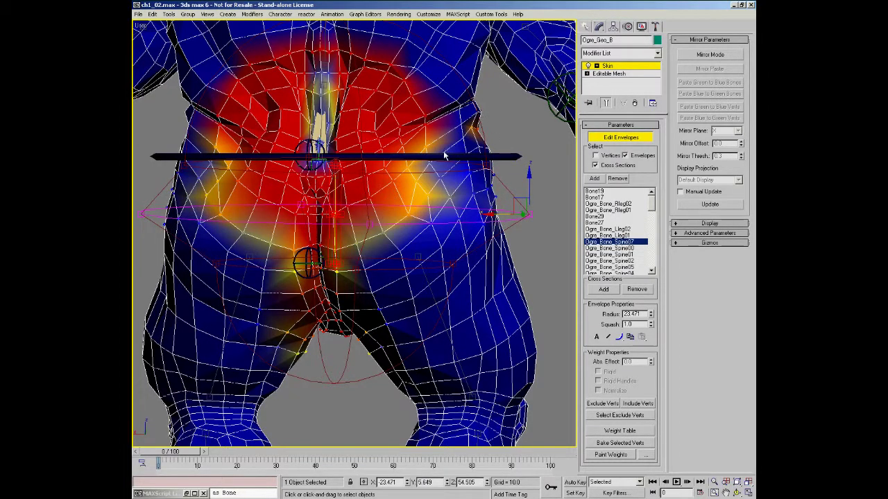
- Widen the upper cross section of the pelvis envelope to a radius of about 21.1
alt+middle_drag(437, 198, 438, 205)
click(487, 166)
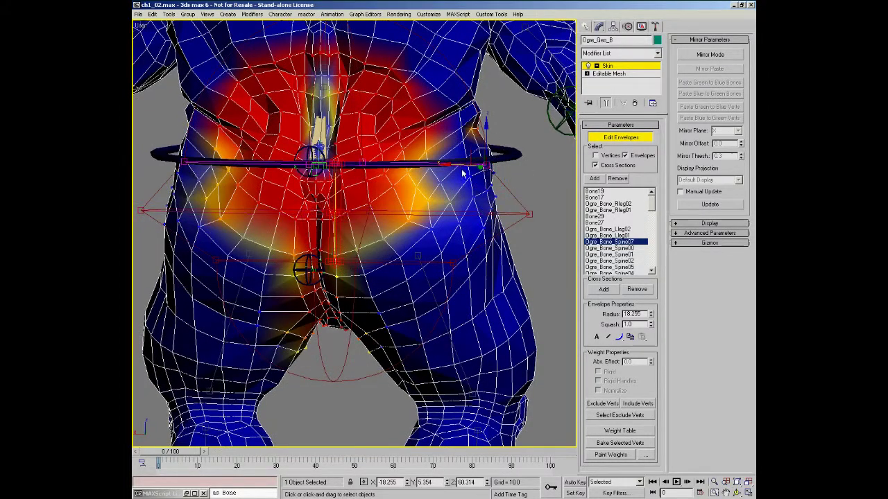
drag(461, 161, 482, 164)
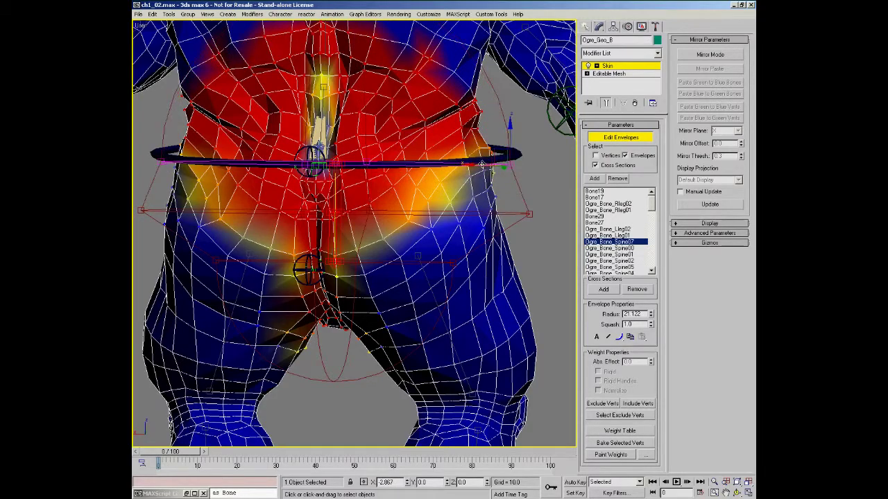
- Select the Ogre_Bone_Spine00 envelope and move its lower end forward about 13.5 units into the ogre's belly
alt+middle_drag(351, 215, 266, 208)
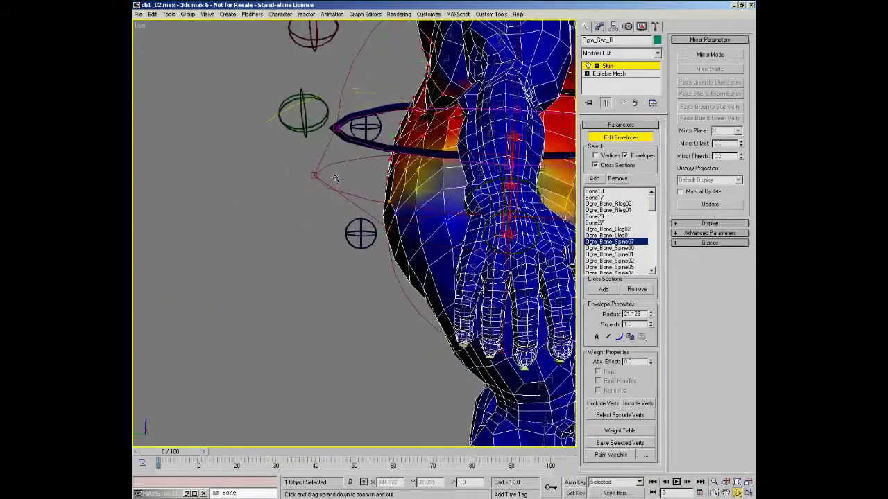
scroll(361, 183, down, 4)
middle_drag(471, 179, 386, 186)
alt+middle_drag(496, 173, 430, 105)
middle_drag(371, 173, 338, 186)
alt+middle_drag(338, 187, 342, 174)
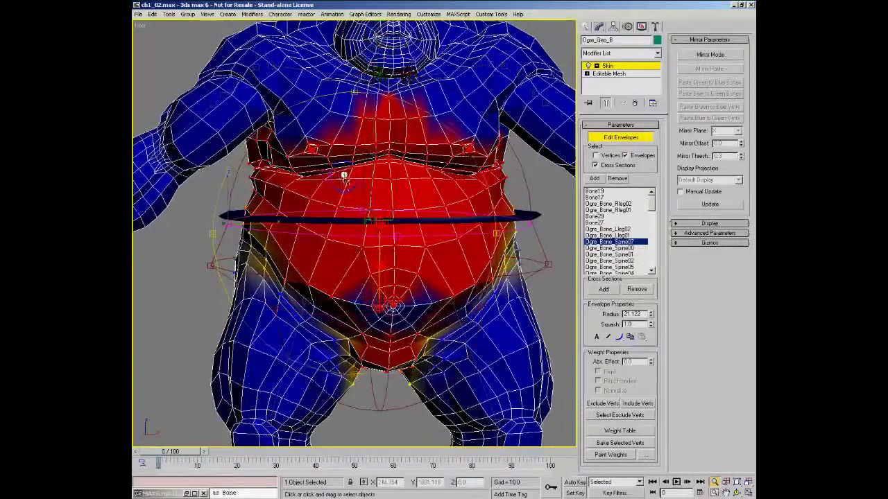
mouse_move(362, 235)
alt+middle_down()
mouse_move(380, 228)
mouse_move(364, 230)
alt+middle_up()
click(347, 219)
scroll(354, 201, up, 5)
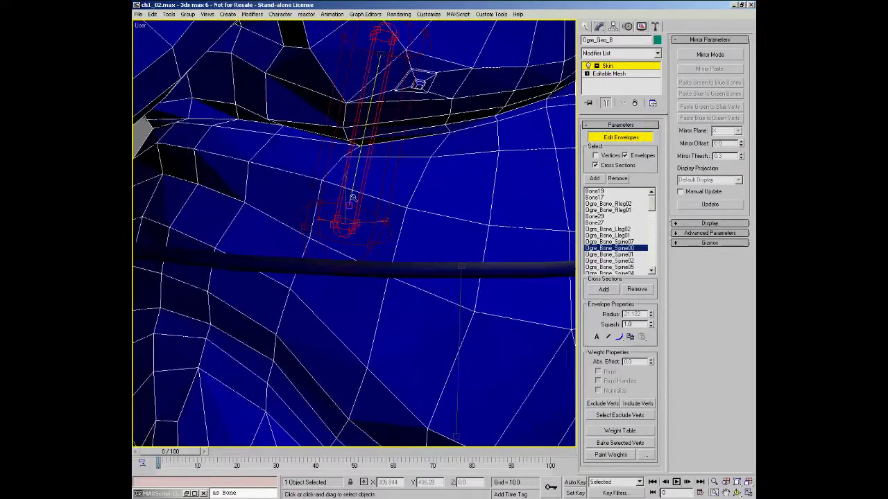
scroll(381, 230, down, 6)
scroll(356, 226, up, 2)
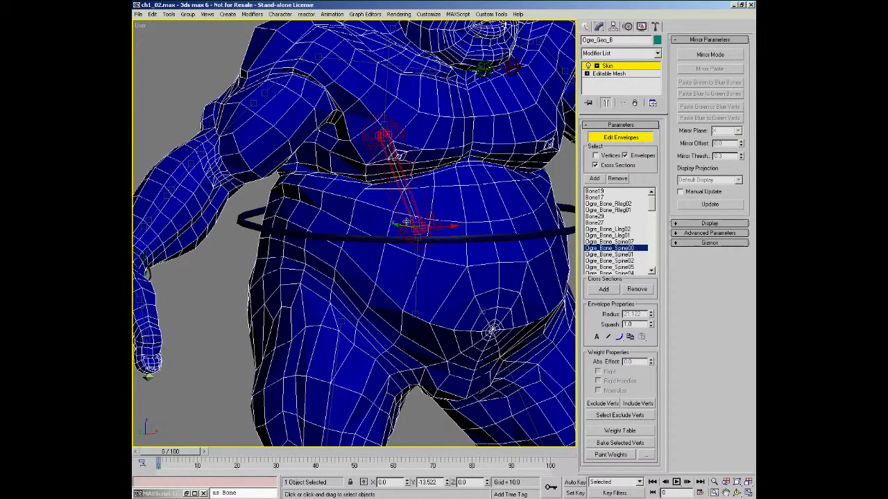
- Move the upper end of the Ogre_Bone_Spine00 envelope forward about 9.5 units into the chest
alt+middle_drag(358, 227, 378, 181)
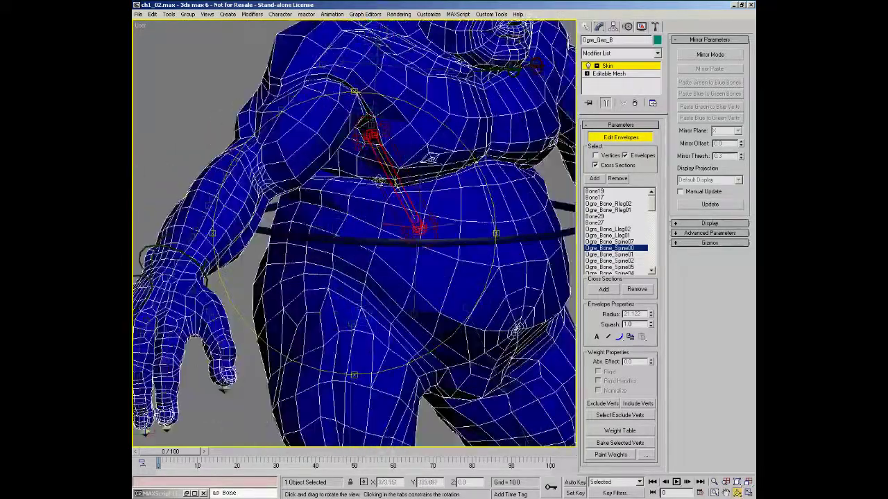
scroll(366, 158, up, 5)
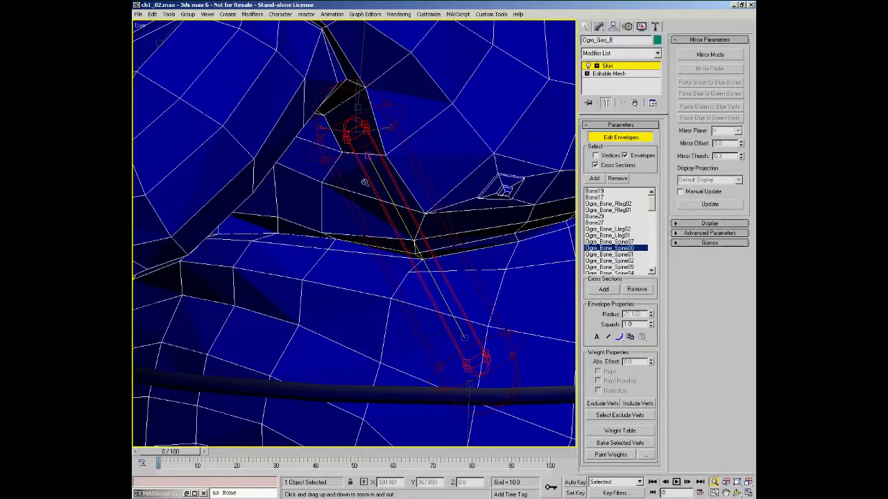
scroll(368, 157, down, 5)
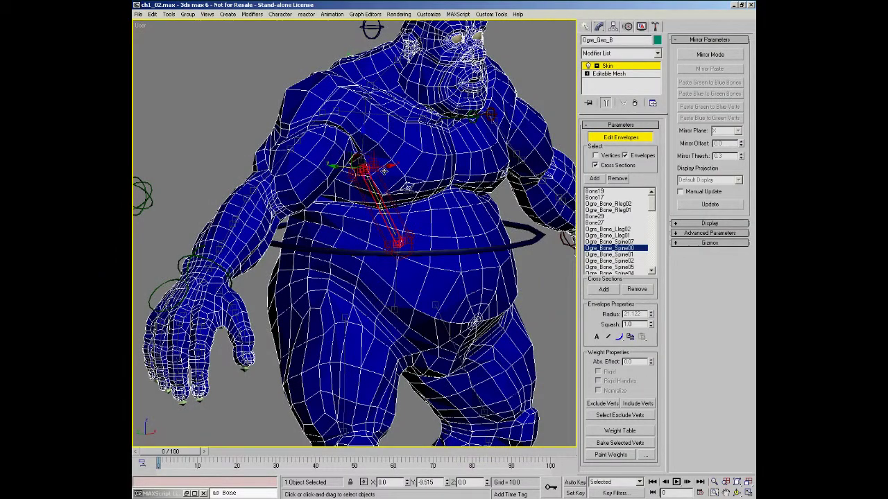
- Enlarge the Ogre_Bone_Spine00 envelope's lower cross section to a radius of about 18.1 and its upper one to about 18.5
alt+middle_drag(366, 210, 418, 251)
mouse_move(418, 251)
ctrl+alt+middle_down()
mouse_move(416, 228)
mouse_move(375, 241)
mouse_move(370, 262)
mouse_move(366, 234)
mouse_move(372, 244)
ctrl+alt+middle_up()
key(F3)
key(F3)
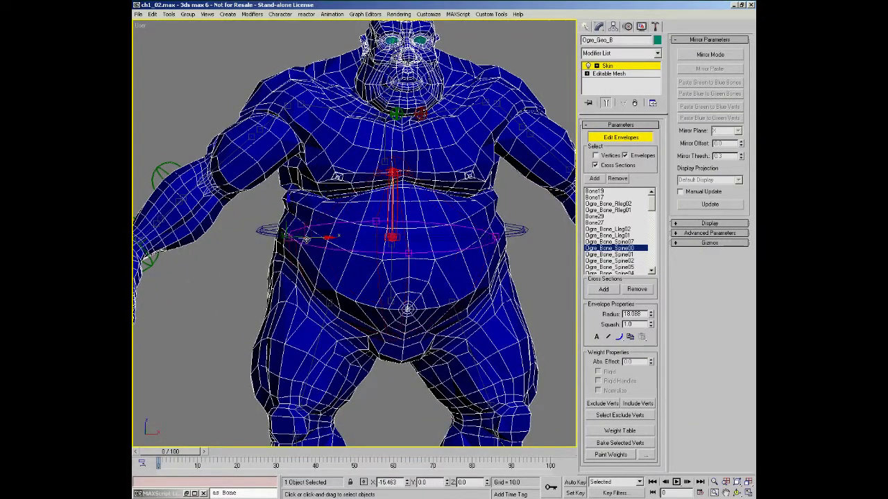
drag(311, 167, 260, 224)
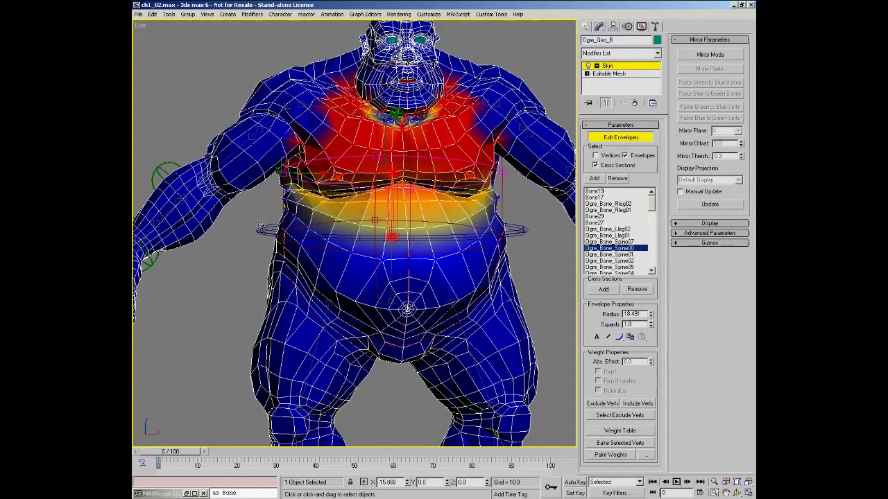
- Widen the Ogre_Bone_Spine00 envelope's lower cross section further to a radius of about 21.7 and check the torso weighting
drag(280, 237, 261, 237)
mouse_move(381, 209)
alt+middle_down()
mouse_move(410, 194)
mouse_move(406, 186)
mouse_move(362, 238)
mouse_move(343, 226)
mouse_move(316, 229)
mouse_move(368, 230)
mouse_move(358, 196)
mouse_move(374, 229)
mouse_move(416, 197)
mouse_move(445, 192)
mouse_move(361, 187)
mouse_move(352, 218)
mouse_move(396, 206)
alt+middle_up()
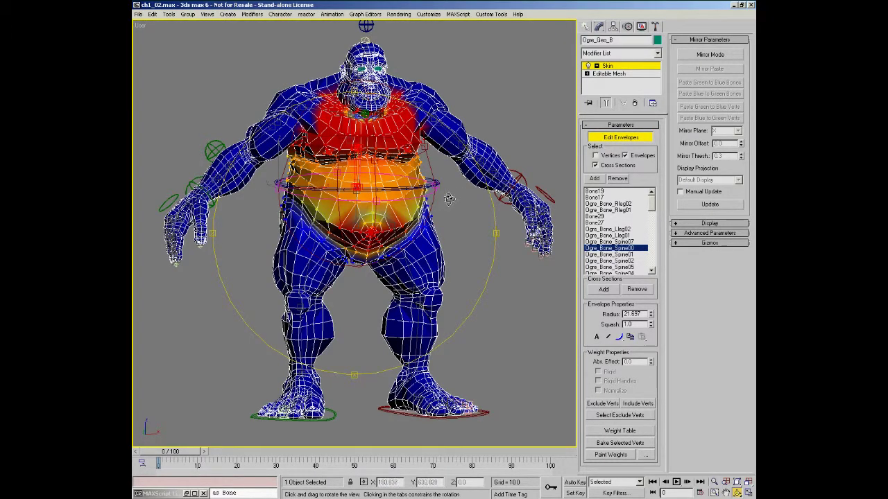
alt+middle_drag(346, 198, 330, 183)
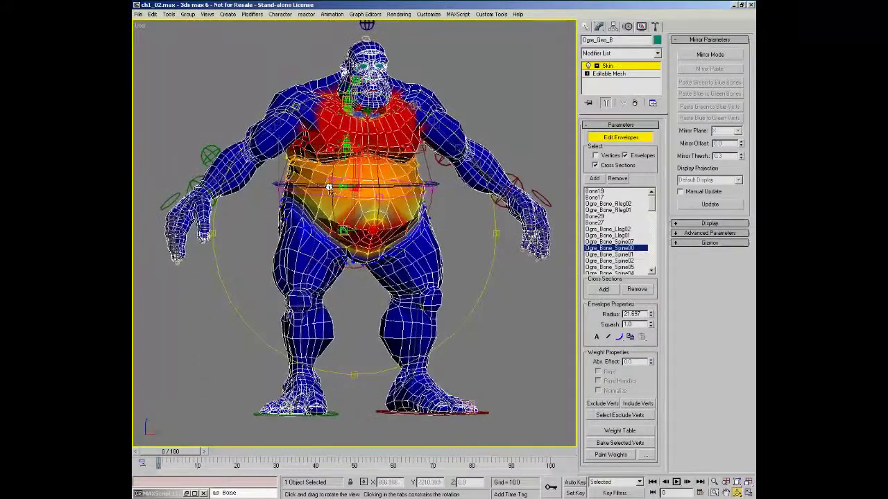
drag(390, 197, 295, 165)
mouse_move(384, 200)
mouse_down()
mouse_move(360, 199)
mouse_move(417, 204)
mouse_move(359, 201)
mouse_move(378, 206)
mouse_up()
right_click(379, 205)
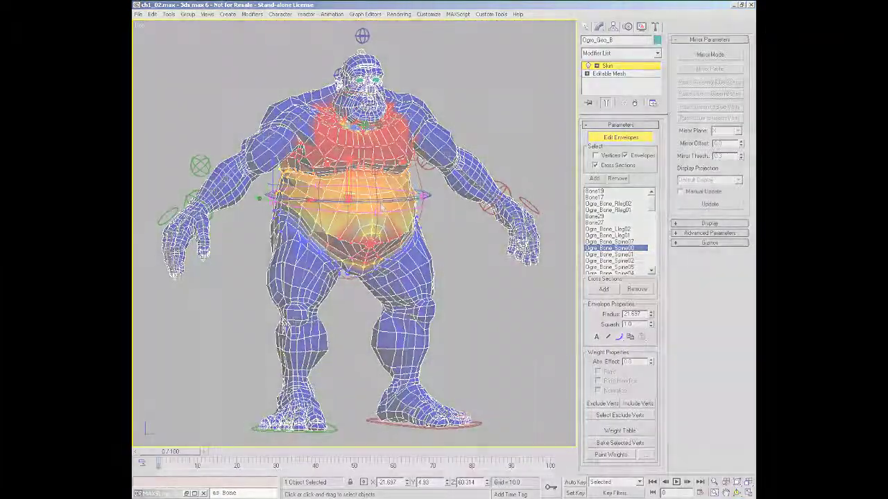